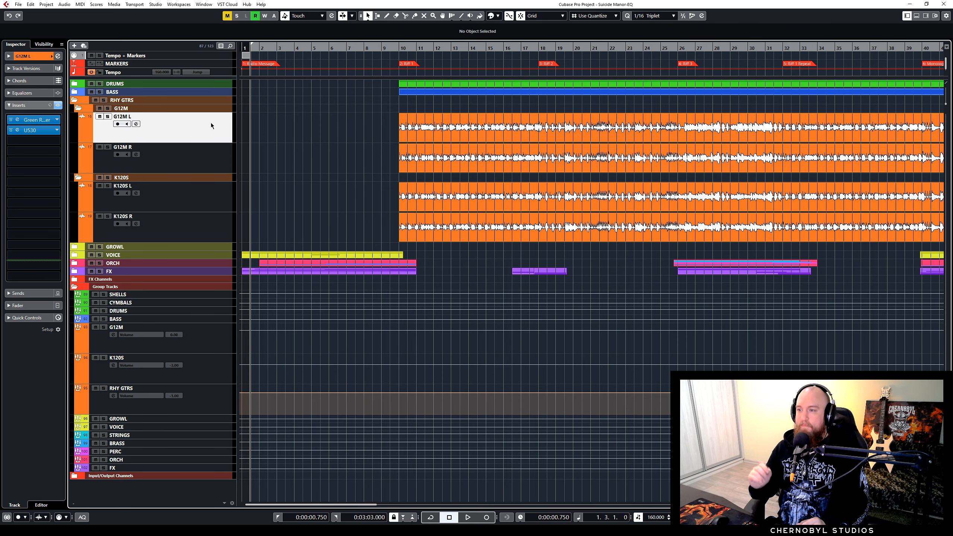
Add FabFilter Pro-Q 3 to the fifth insert slot of the G12M L track.
{"action": "left_click", "coordinate": [34, 162]}
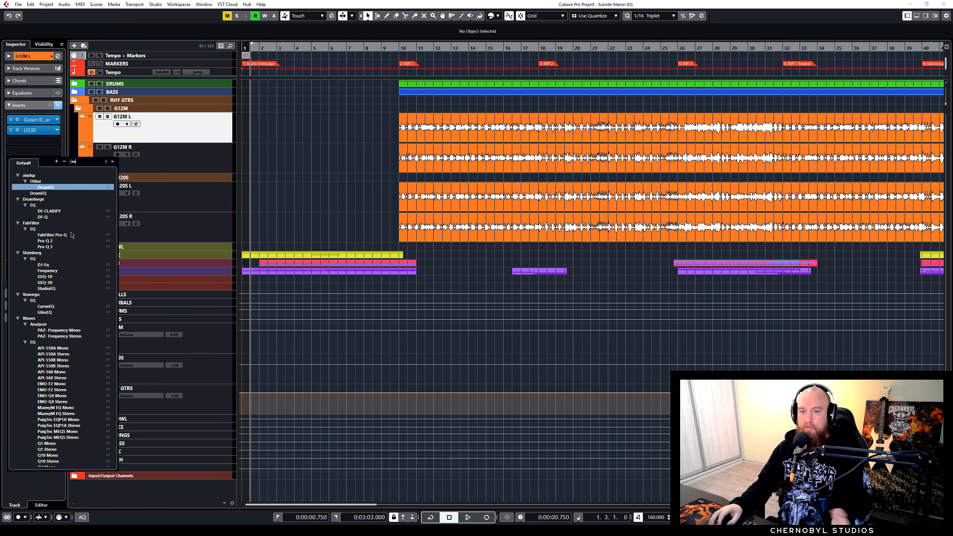
{"action": "left_click", "coordinate": [45, 247]}
{"action": "left_click_drag", "start_coordinate": [406, 115], "coordinate": [197, 54]}
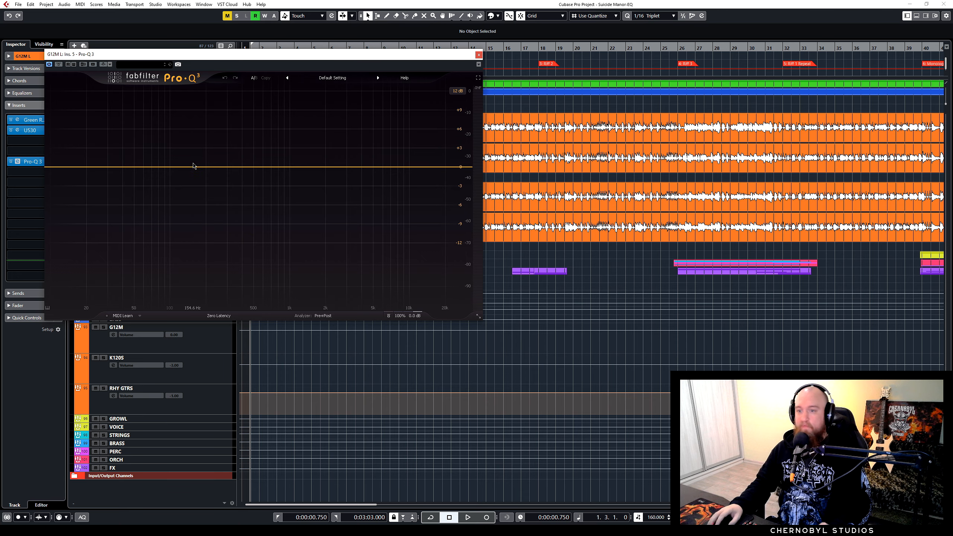
Create a bell boost at about 200 Hz with about +6 dB gain and a Q of about 1.3.
{"action": "left_click_drag", "start_coordinate": [206, 167], "coordinate": [208, 133]}
{"action": "scroll", "coordinate": [208, 123], "scroll_direction": "up", "scroll_amount": 3}
{"action": "scroll", "coordinate": [207, 123], "scroll_direction": "down", "scroll_amount": 5}
{"action": "scroll", "coordinate": [207, 124], "scroll_direction": "up", "scroll_amount": 10}
{"action": "scroll", "coordinate": [207, 125], "scroll_direction": "down", "scroll_amount": 10}
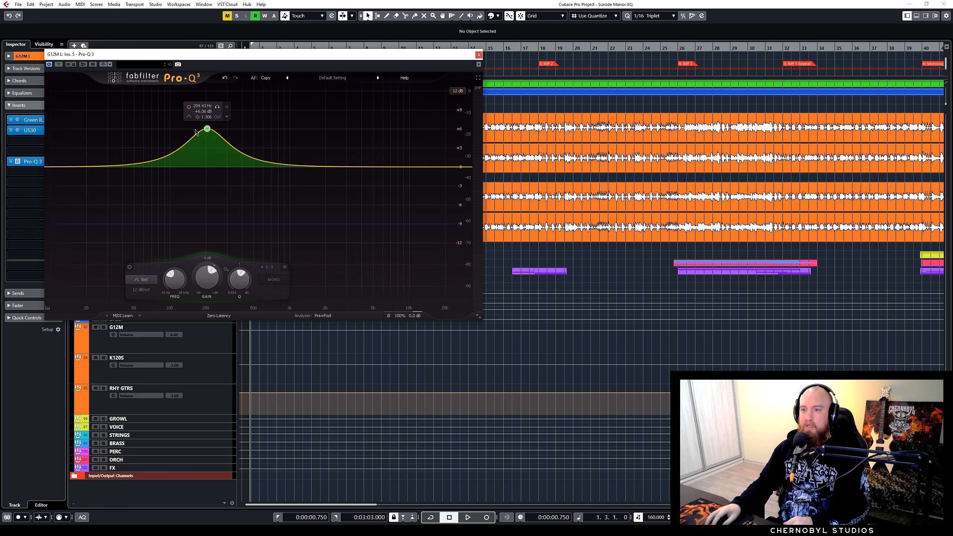
{"action": "left_click_drag", "start_coordinate": [207, 132], "coordinate": [206, 130]}
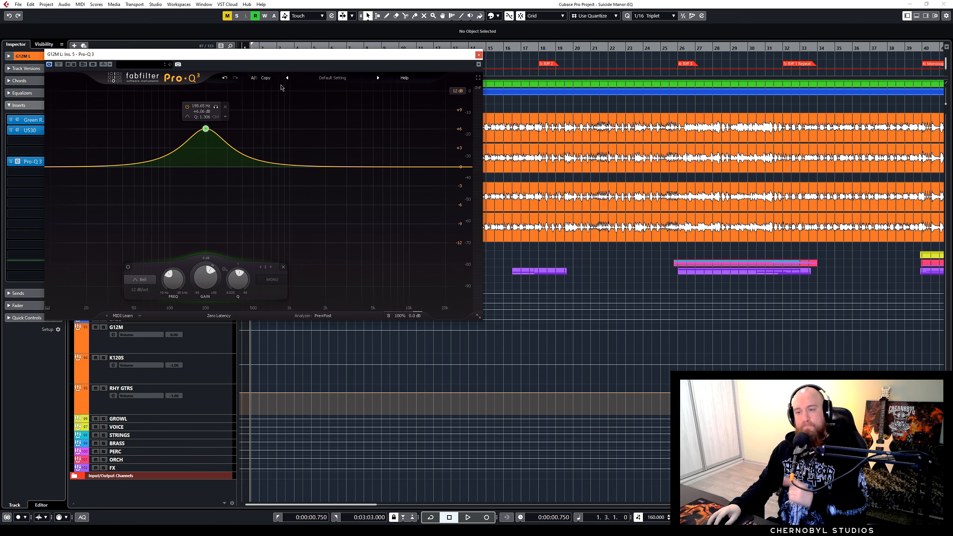
Replace the 200 Hz band with a bell boost at about 447 Hz with about +5.2 dB gain.
{"action": "right_click", "coordinate": [205, 129]}
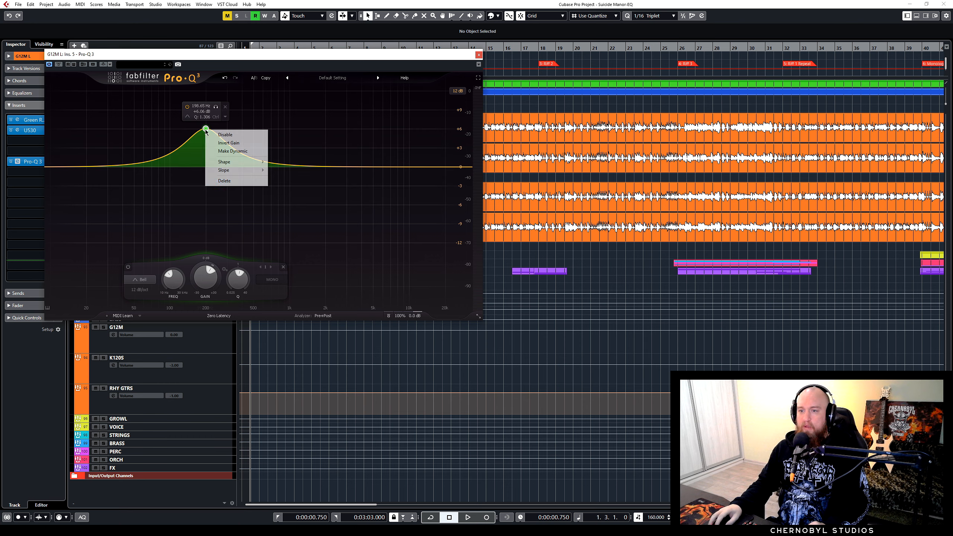
{"action": "left_click", "coordinate": [242, 181]}
{"action": "left_click_drag", "start_coordinate": [249, 167], "coordinate": [248, 134]}
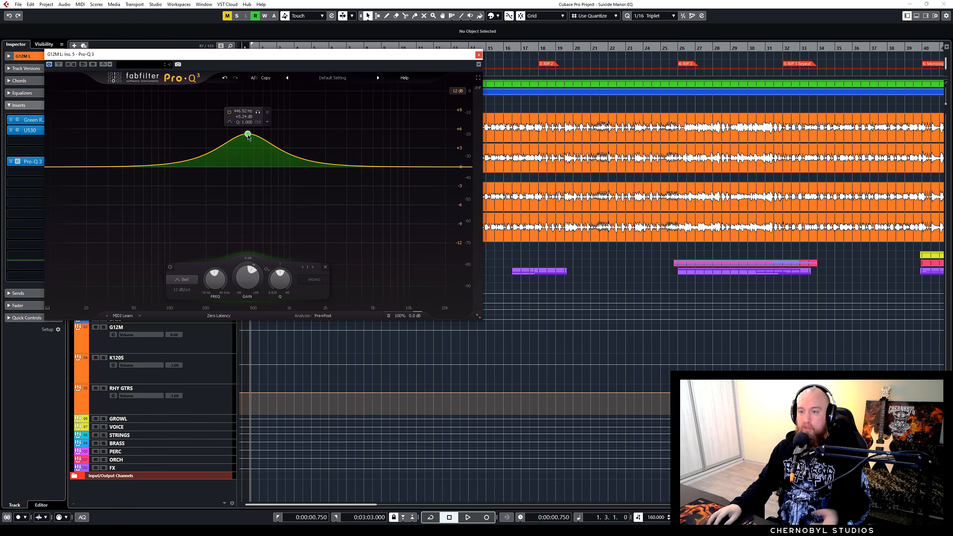
Try making the 447 Hz band dynamic, toggling between automatic and manual threshold before turning its dynamics off.
{"action": "left_click_drag", "start_coordinate": [252, 265], "coordinate": [244, 289]}
{"action": "left_click_drag", "start_coordinate": [221, 335], "coordinate": [241, 344]}
{"action": "left_click", "coordinate": [248, 259]}
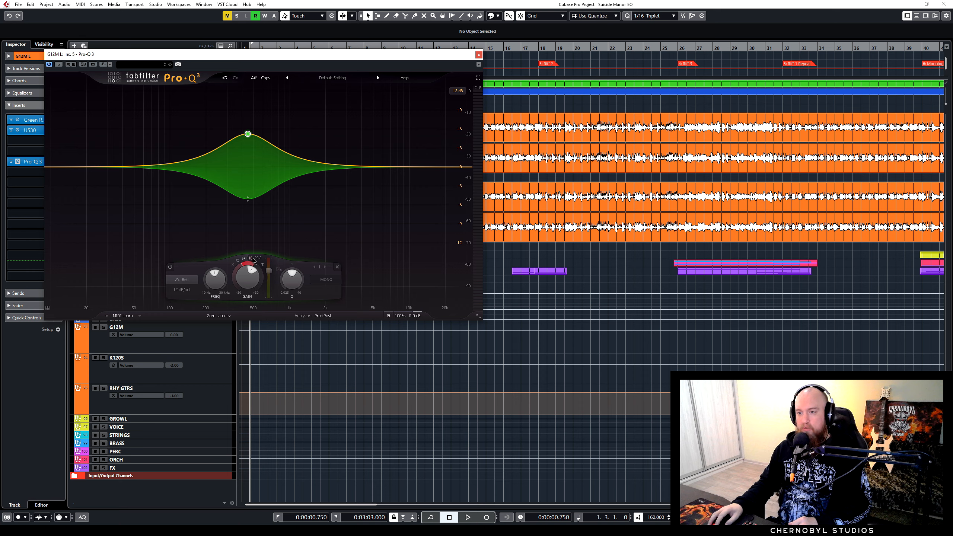
{"action": "left_click", "coordinate": [251, 259]}
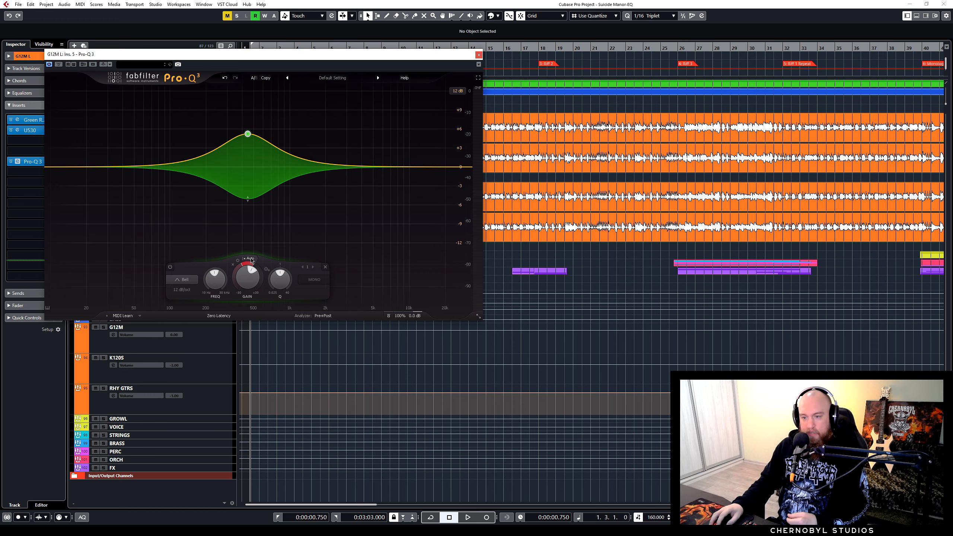
{"action": "left_click", "coordinate": [251, 259]}
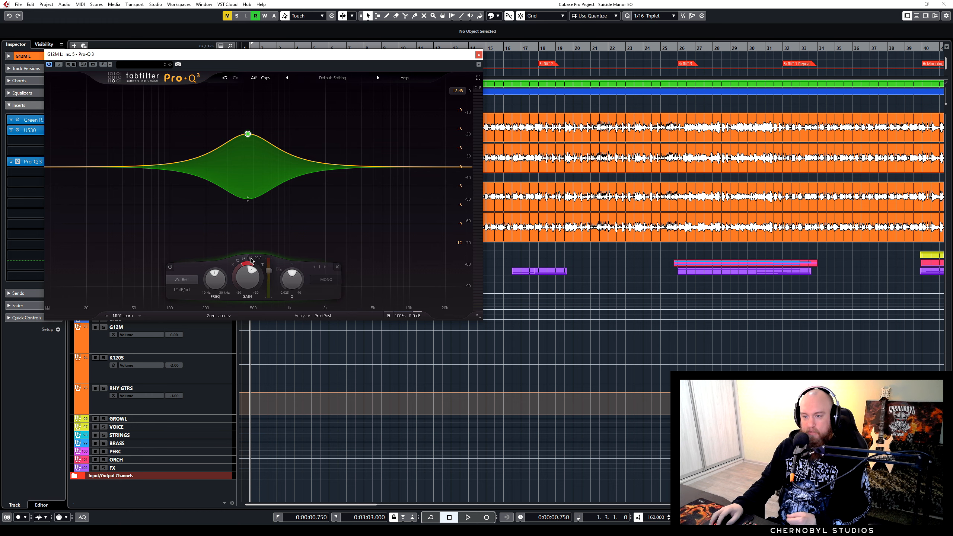
{"action": "left_click", "coordinate": [234, 265]}
Delete the 447 Hz band and remove Pro-Q 3 from the G12M L inserts.
{"action": "mouse_move", "coordinate": [248, 139]}
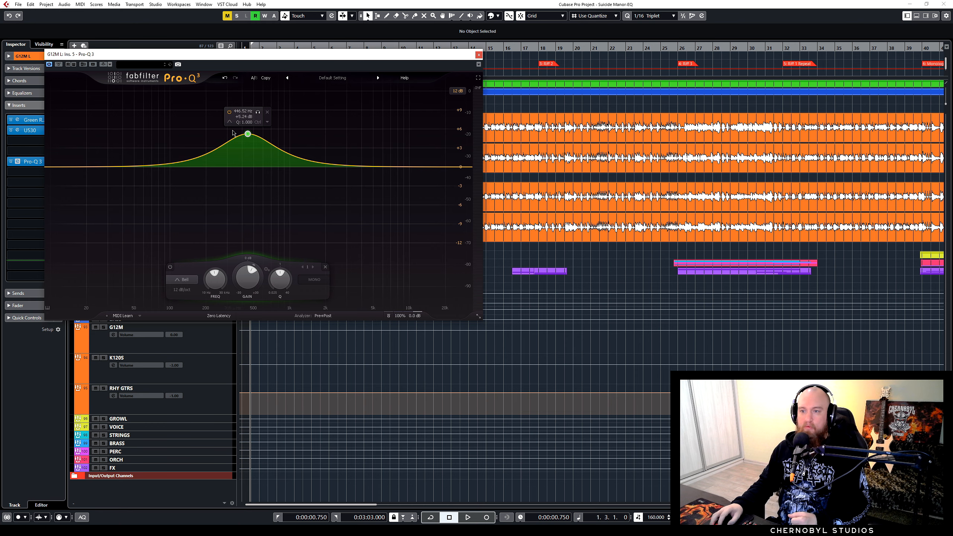
{"action": "right_click", "coordinate": [248, 134]}
{"action": "left_click", "coordinate": [271, 186]}
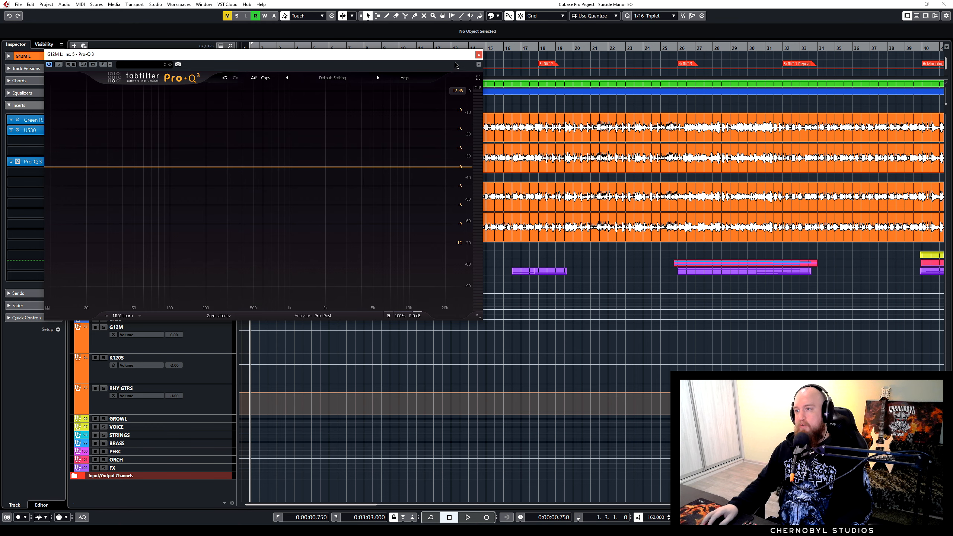
{"action": "left_click", "coordinate": [478, 55]}
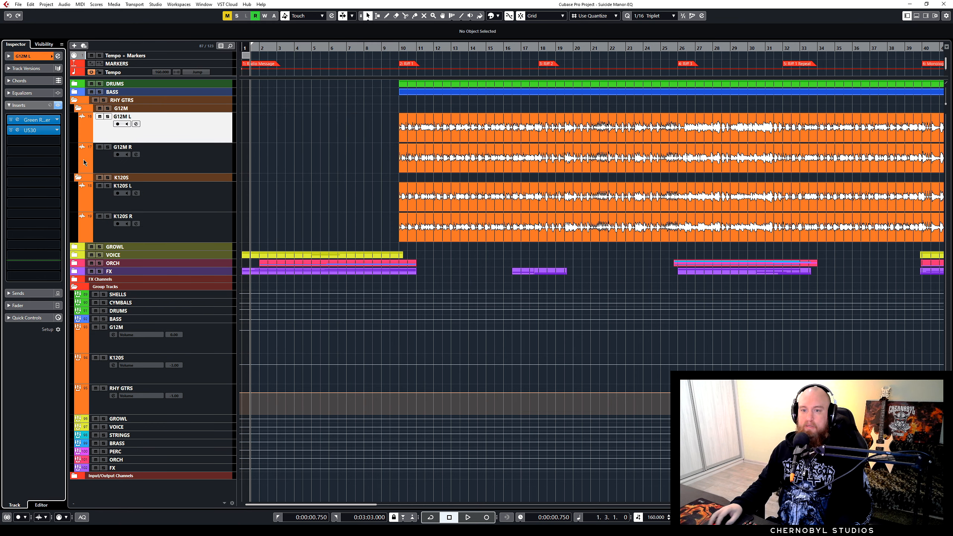
Search the plug-ins for "gliss" and add Voxengo GlissEQ to the fifth insert slot of G12M L.
{"action": "left_click", "coordinate": [34, 163]}
{"action": "type", "text": "gliss"}
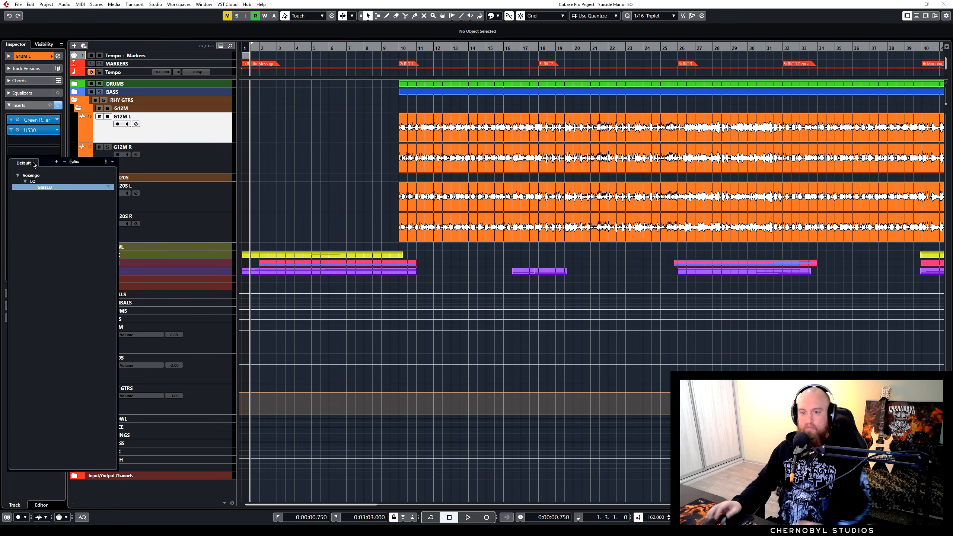
{"action": "key", "text": "Return"}
{"action": "left_click_drag", "start_coordinate": [424, 100], "coordinate": [239, 73]}
Examine the available UI color schemes in the GlissEQ settings and close the settings without changing anything.
{"action": "left_click", "coordinate": [476, 103]}
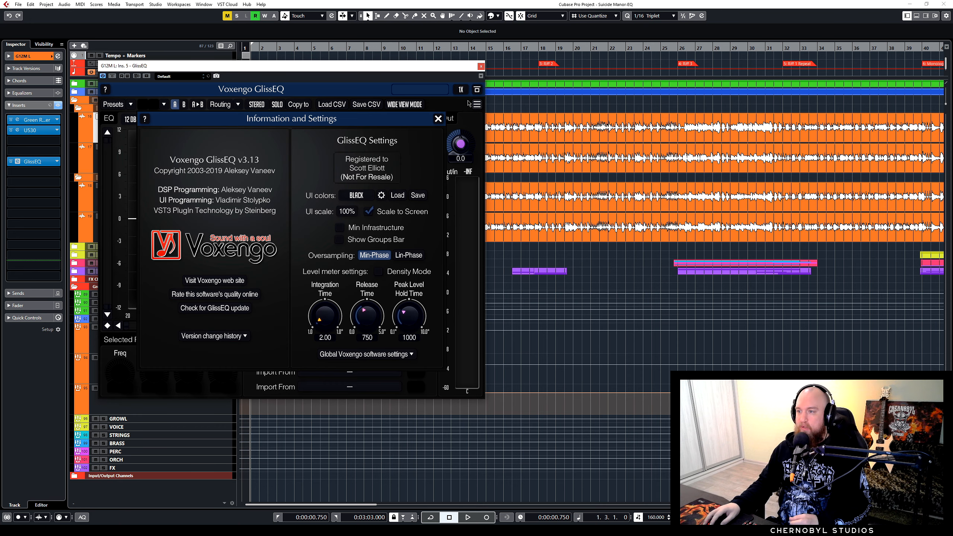
{"action": "left_click", "coordinate": [356, 195]}
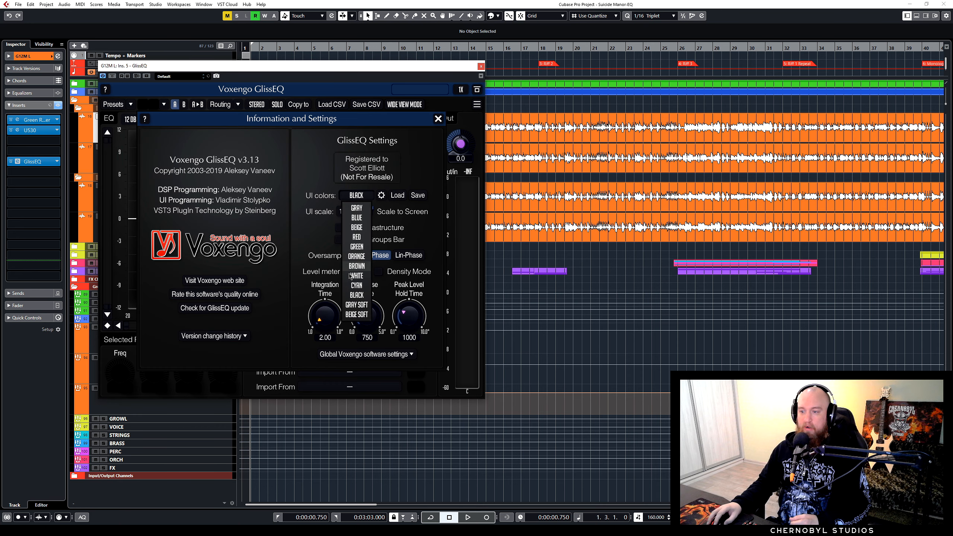
{"action": "left_click", "coordinate": [419, 159]}
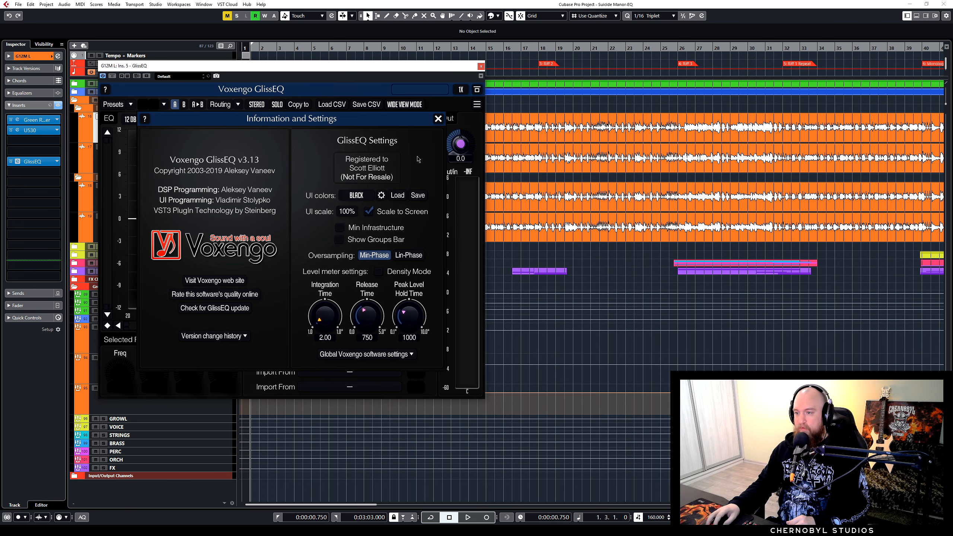
{"action": "left_click", "coordinate": [438, 119]}
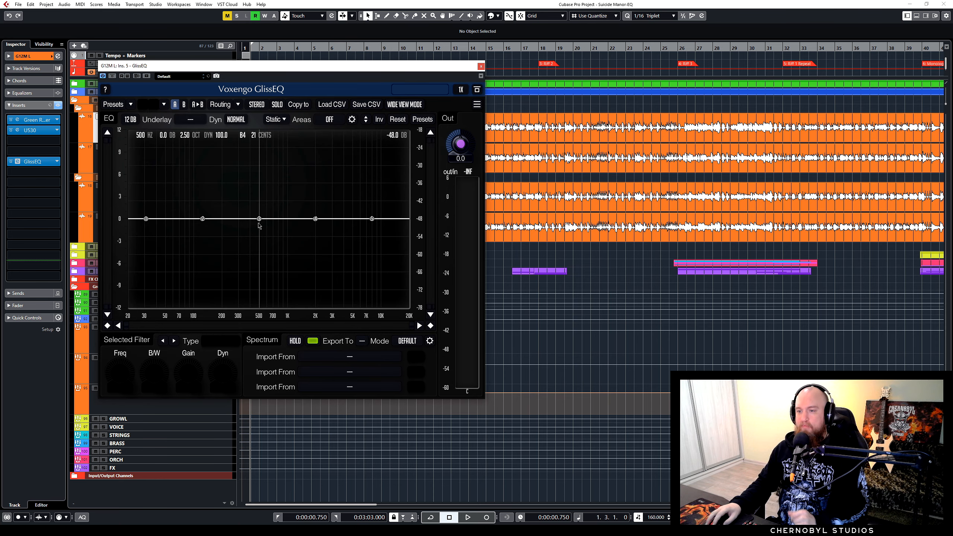
Shape the middle peaking filter to about 1.78 kHz and 10.4 dB gain, with Dyn set to 250.
{"action": "left_click_drag", "start_coordinate": [259, 219], "coordinate": [282, 192]}
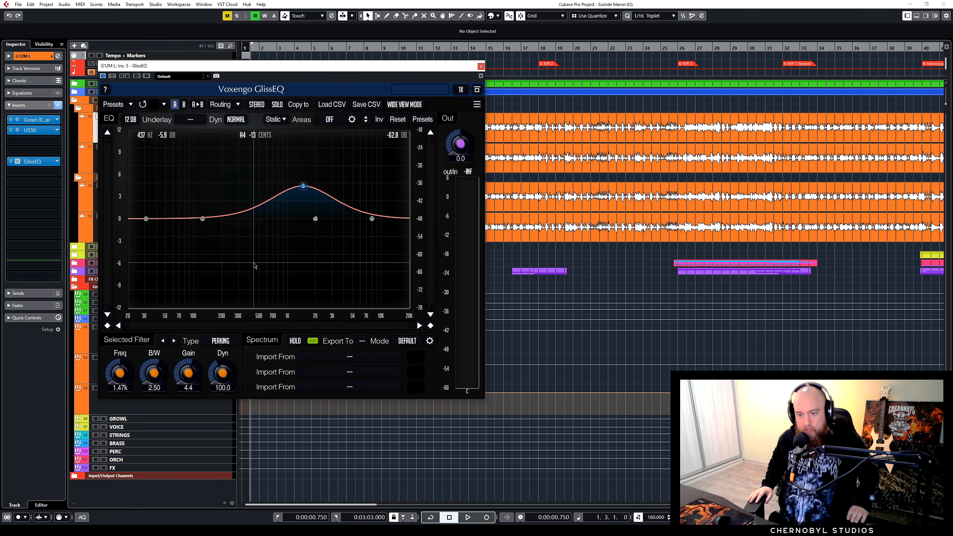
{"action": "mouse_move", "coordinate": [225, 374]}
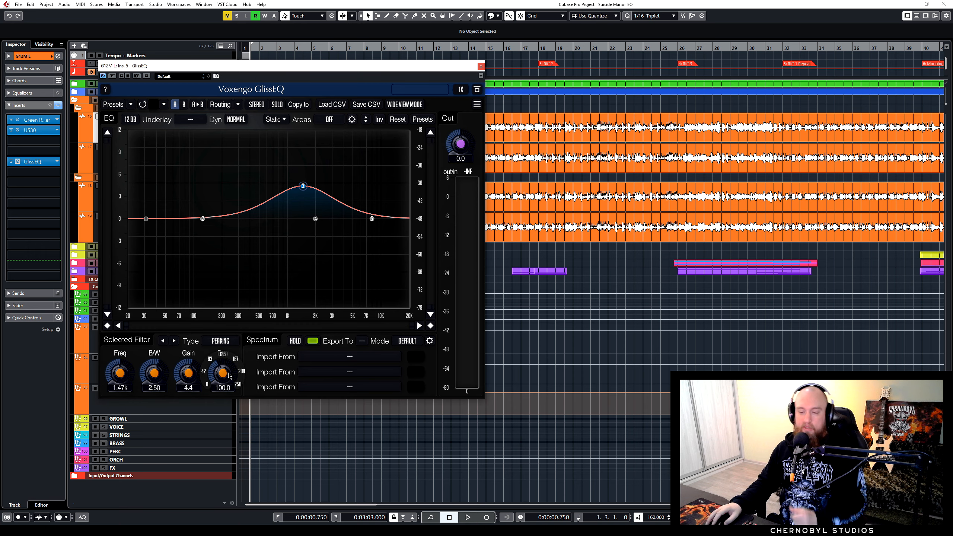
{"action": "left_click_drag", "start_coordinate": [227, 376], "coordinate": [227, 407]}
{"action": "left_click_drag", "start_coordinate": [223, 372], "coordinate": [230, 393]}
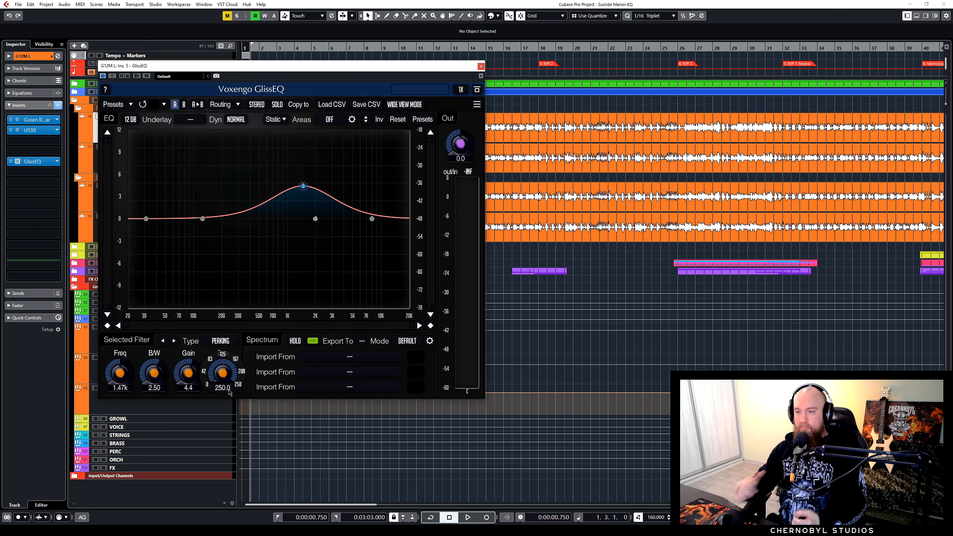
{"action": "left_click_drag", "start_coordinate": [309, 182], "coordinate": [314, 143]}
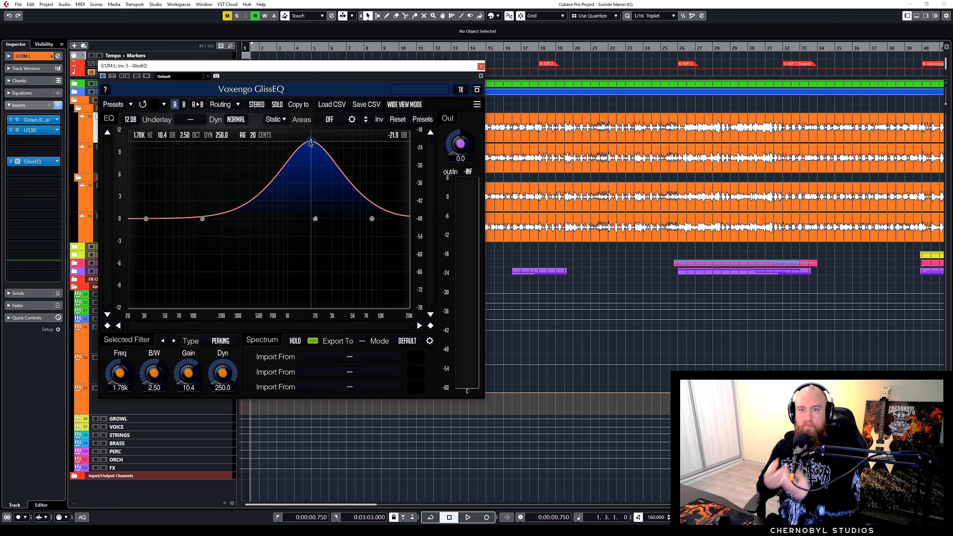
Close GlissEQ and remove it from the G12M L inserts.
{"action": "left_click", "coordinate": [482, 66]}
{"action": "left_click_drag", "start_coordinate": [41, 161], "coordinate": [133, 92]}
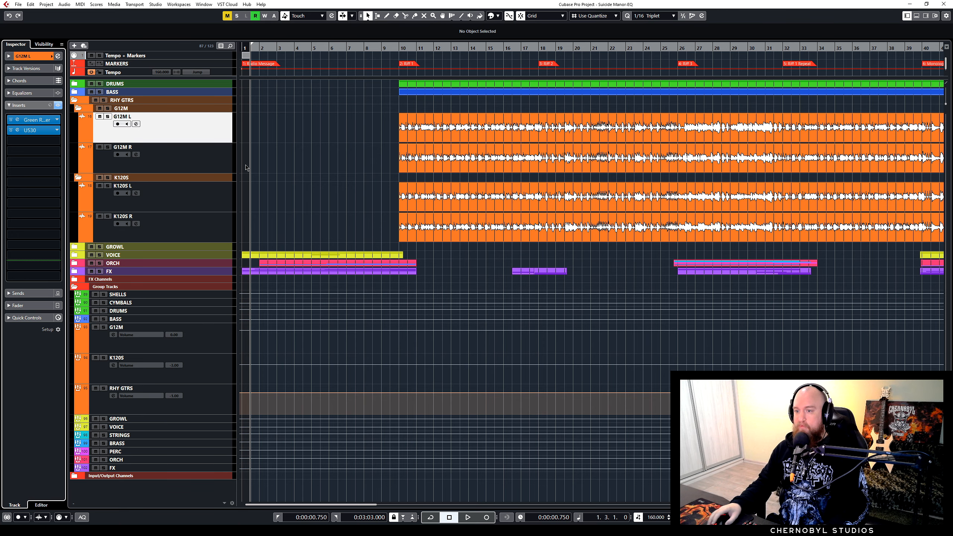
Examine the insert chains of the G12M, K120S and RHY GTRS group channels.
{"action": "left_click", "coordinate": [381, 166]}
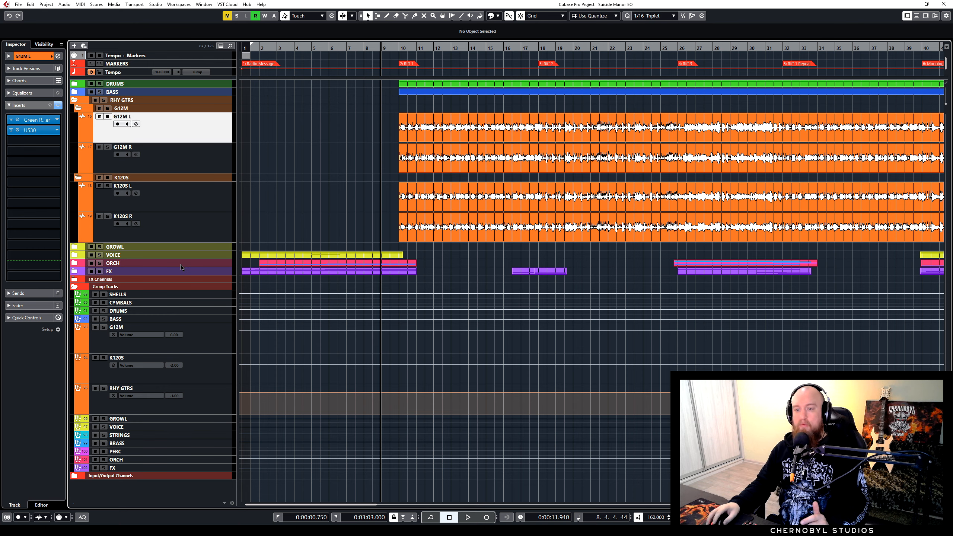
{"action": "left_click", "coordinate": [205, 399]}
{"action": "left_click", "coordinate": [213, 346]}
{"action": "left_click", "coordinate": [219, 370]}
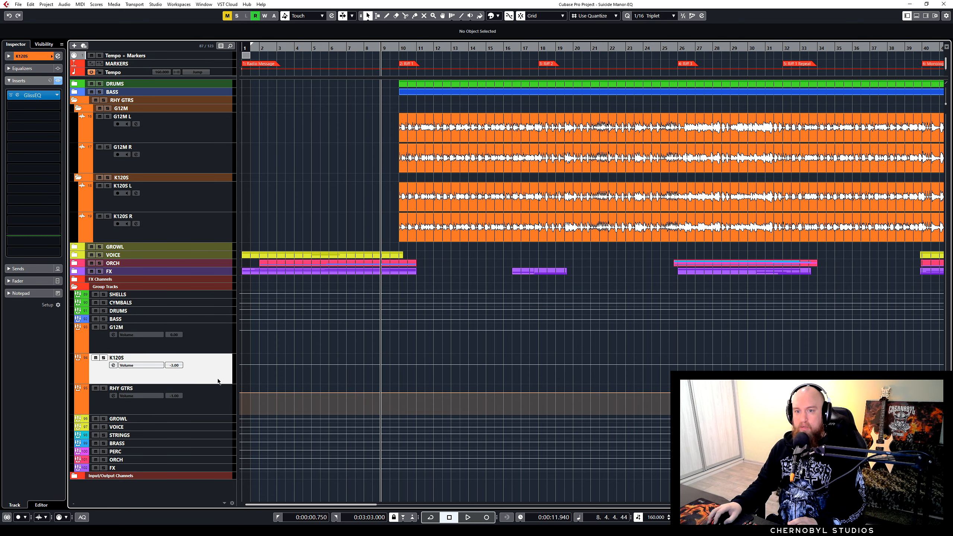
{"action": "left_click", "coordinate": [217, 402]}
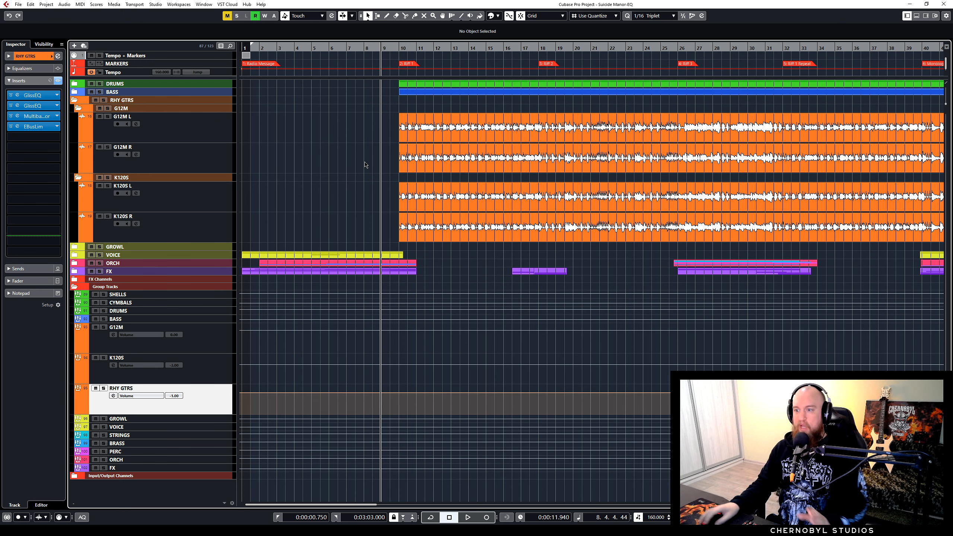
Play the full mix from just before the first riff and show the whole project in the timeline.
{"action": "left_click", "coordinate": [383, 164]}
{"action": "left_click", "coordinate": [381, 162]}
{"action": "key", "text": "space"}
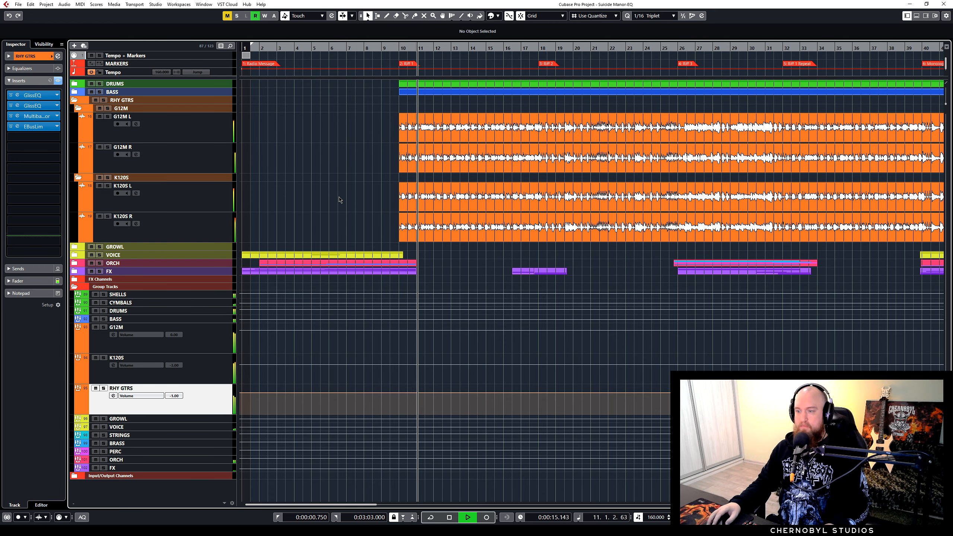
{"action": "key", "text": "shift+f"}
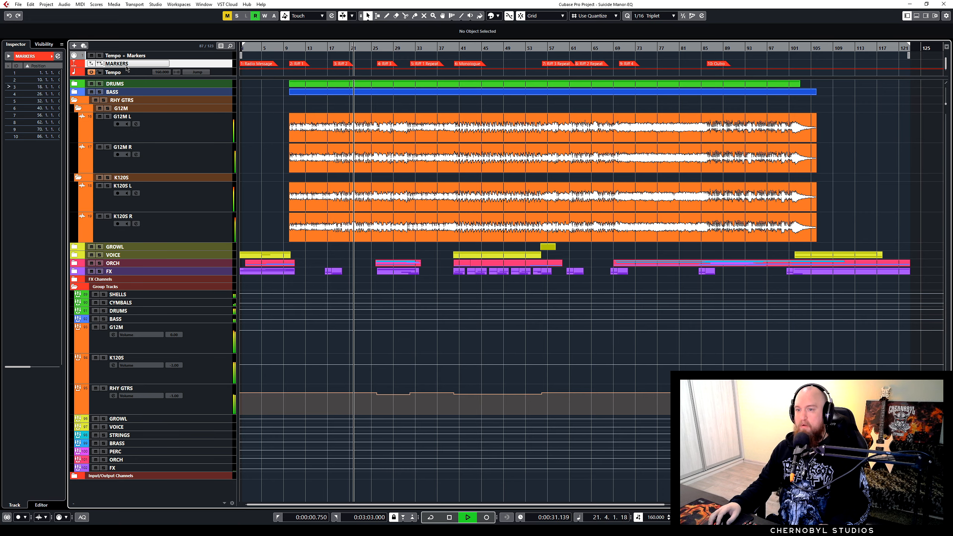
{"action": "left_click", "coordinate": [316, 157]}
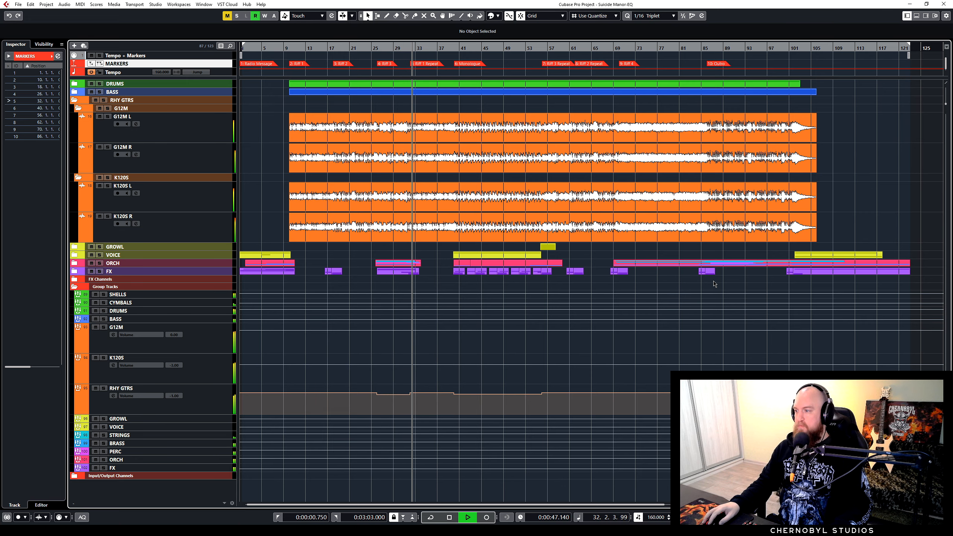
Stop the playback and listen to the mix again from about bar 68, shortly before Riff 4.
{"action": "key", "text": "space"}
{"action": "left_click", "coordinate": [614, 284]}
{"action": "key", "text": "space"}
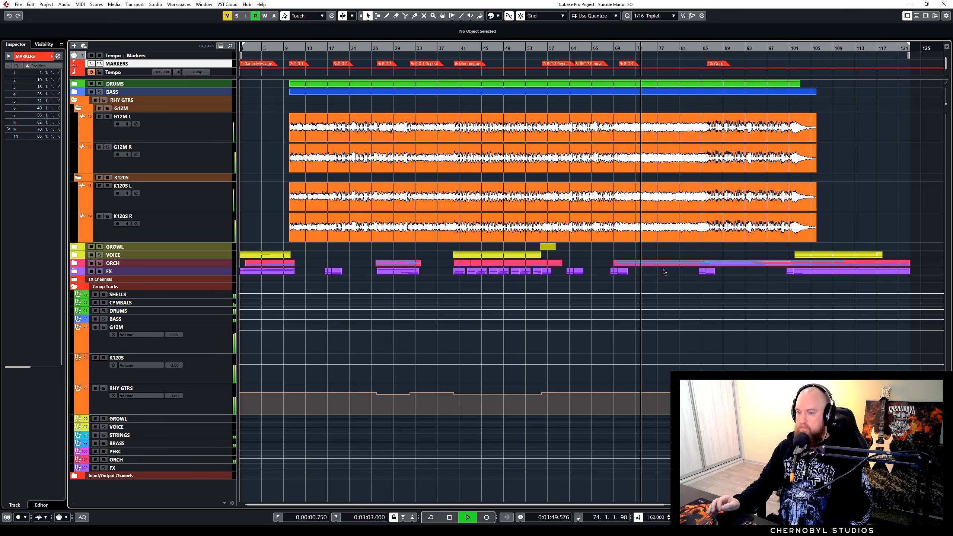
{"action": "key", "text": "space"}
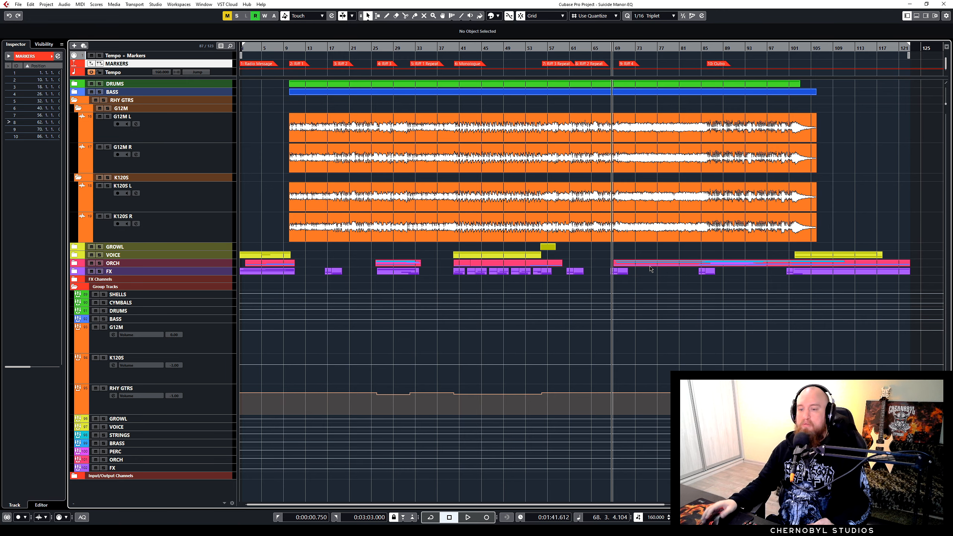
Open the GlissEQ insert of the G12M group channel to view its EQ curve.
{"action": "left_click", "coordinate": [211, 337]}
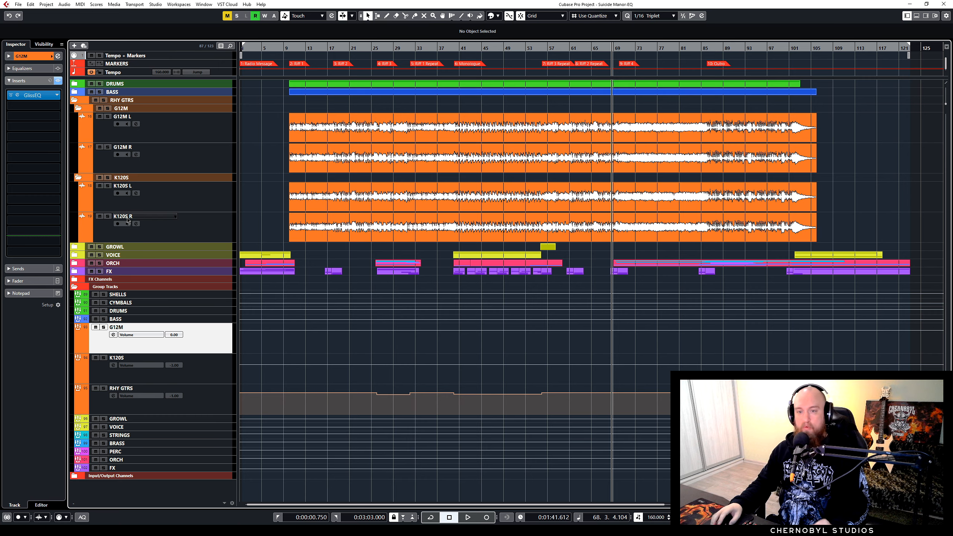
{"action": "left_click", "coordinate": [40, 95]}
{"action": "left_click_drag", "start_coordinate": [295, 39], "coordinate": [430, 64]}
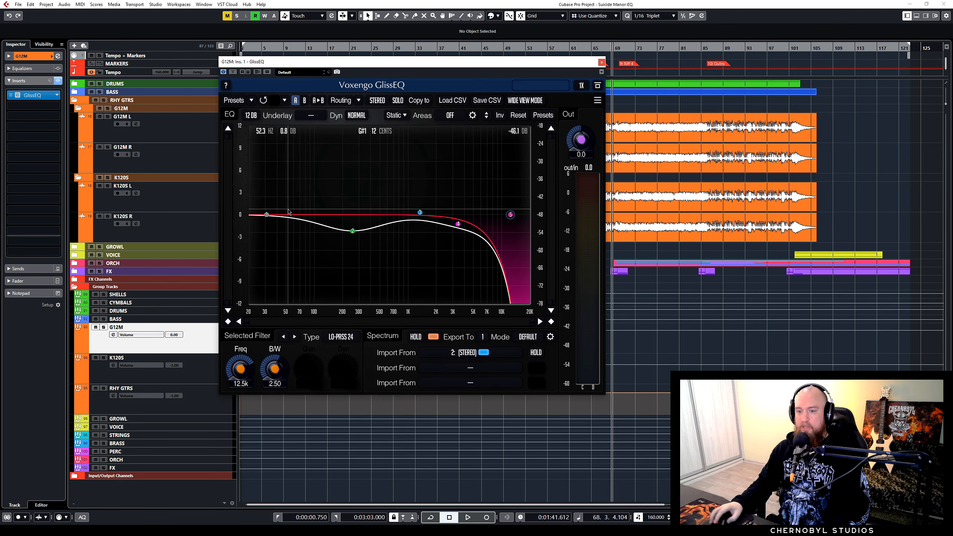
Solo the G12M group channel and play the start of the first riff to view its spectrum in GlissEQ.
{"action": "key", "text": "s"}
{"action": "left_click_drag", "start_coordinate": [363, 60], "coordinate": [262, 94]}
{"action": "key", "text": "space"}
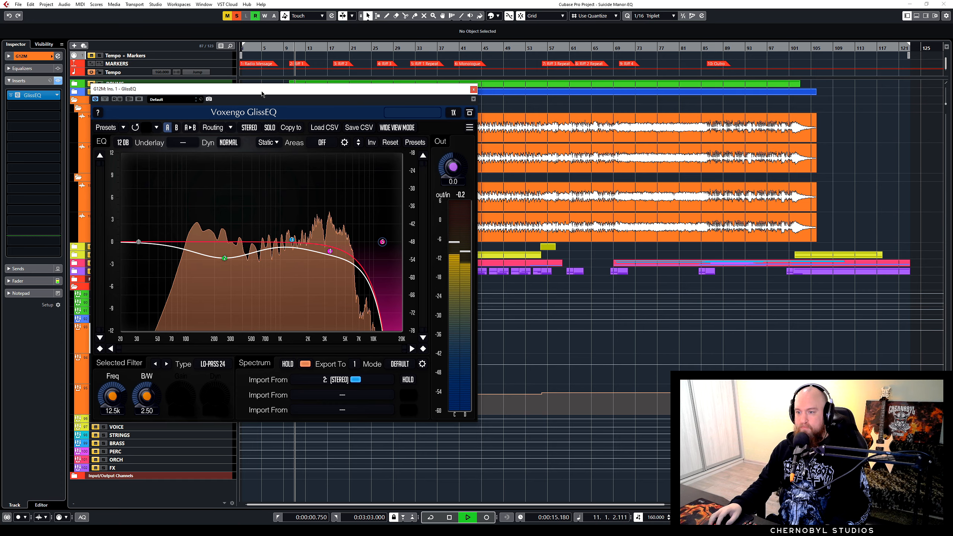
{"action": "key", "text": "space"}
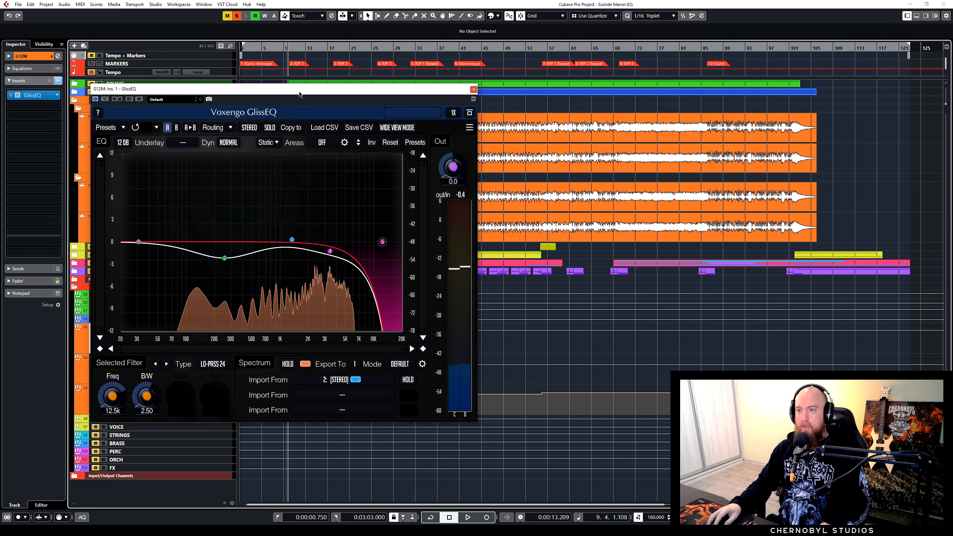
{"action": "left_click_drag", "start_coordinate": [300, 94], "coordinate": [305, 62]}
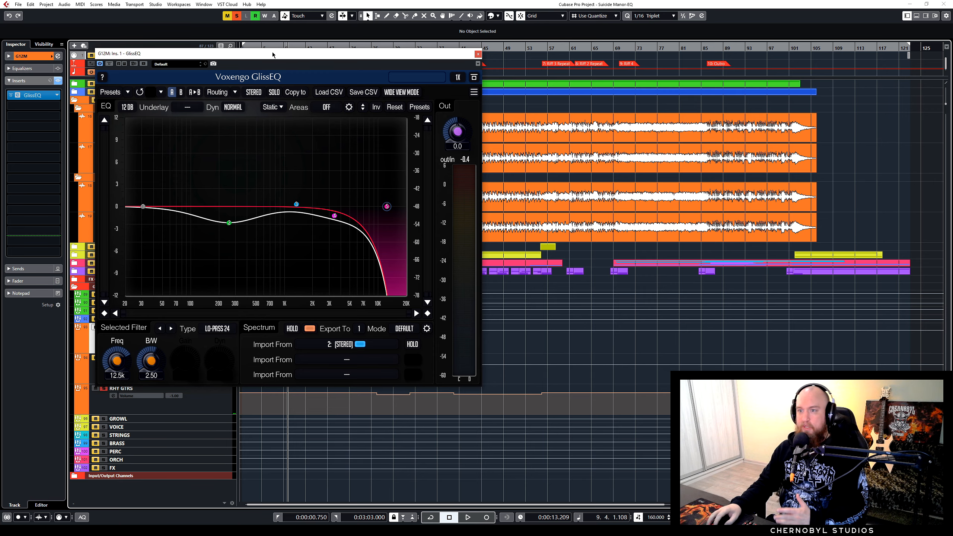
View the channel routing settings and routing presets of GlissEQ on the G12M group channel.
{"action": "left_click_drag", "start_coordinate": [272, 55], "coordinate": [257, 45]}
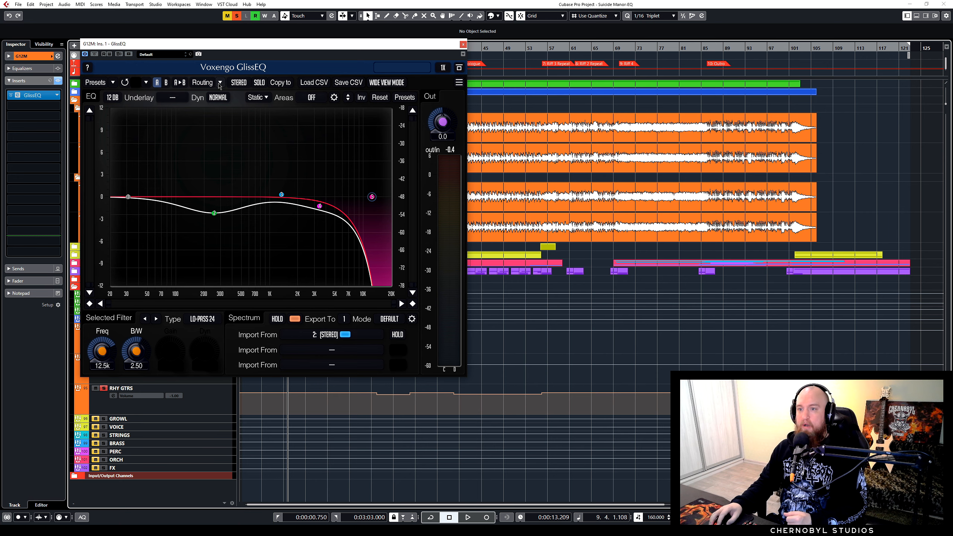
{"action": "left_click", "coordinate": [207, 84]}
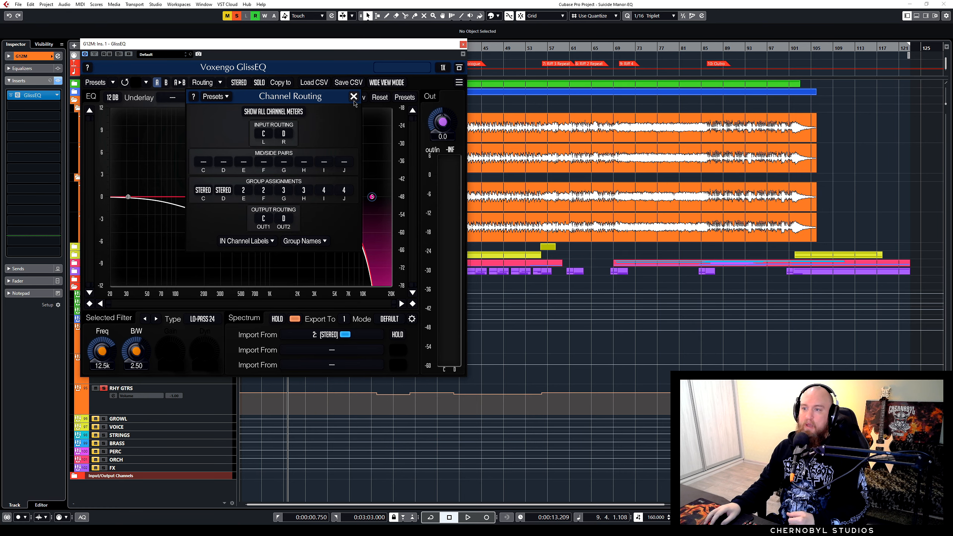
{"action": "left_click", "coordinate": [216, 96]}
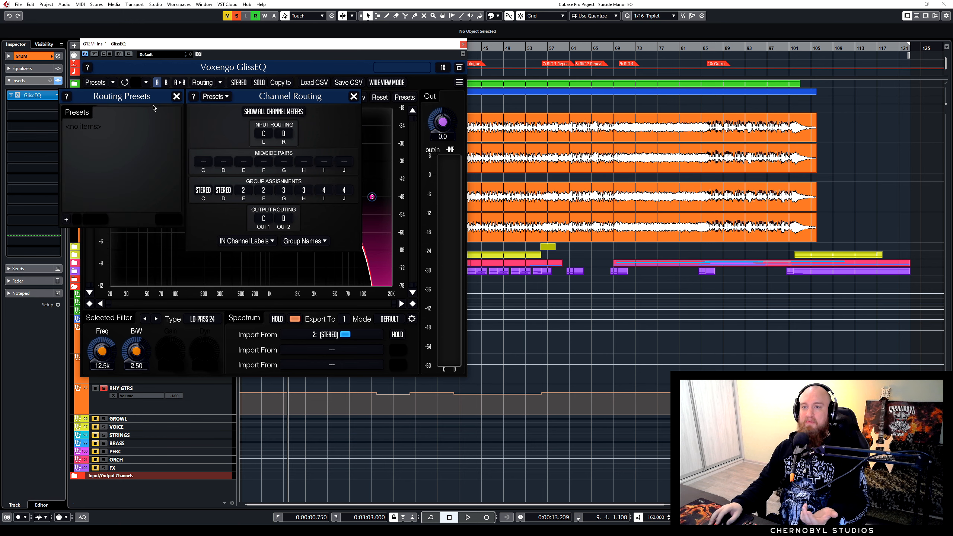
{"action": "left_click", "coordinate": [176, 96]}
{"action": "left_click", "coordinate": [353, 96]}
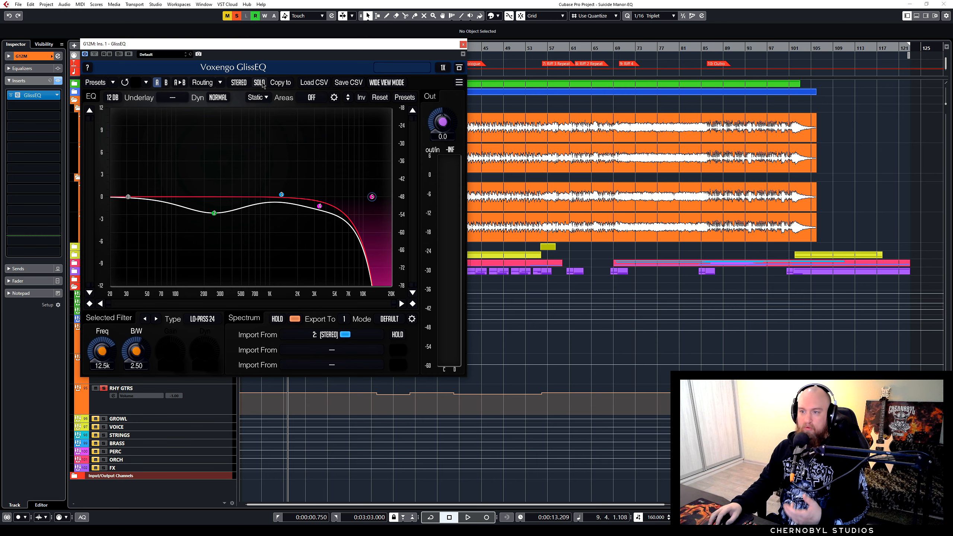
Preview GlissEQ's wide view mode and the 15, 18 and 30 dB EQ display ranges, restoring the 12 dB range.
{"action": "left_click", "coordinate": [400, 84]}
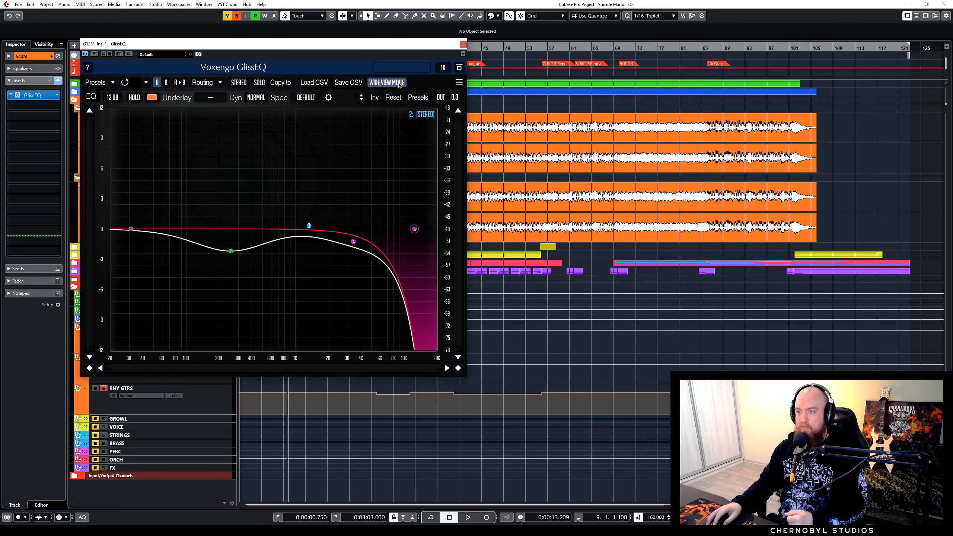
{"action": "left_click", "coordinate": [400, 83]}
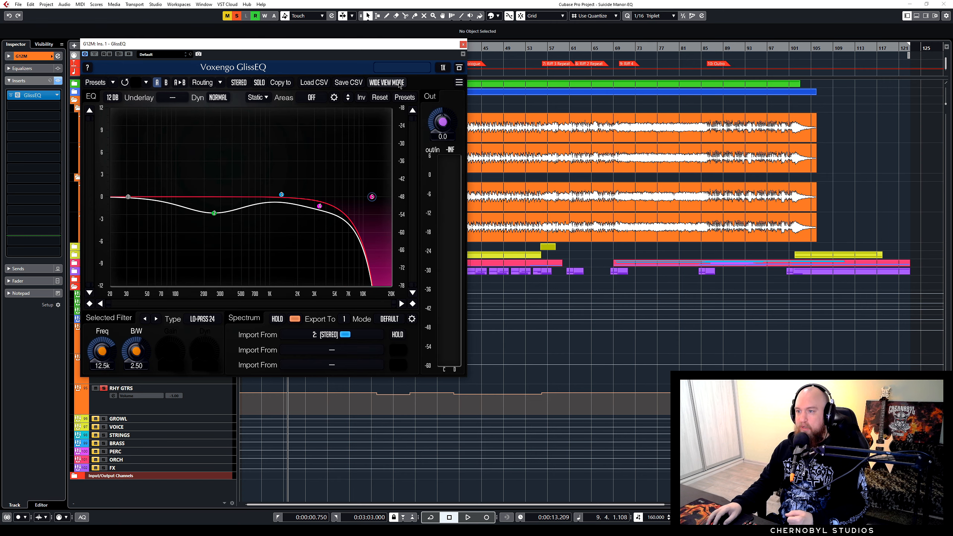
{"action": "left_click", "coordinate": [114, 100]}
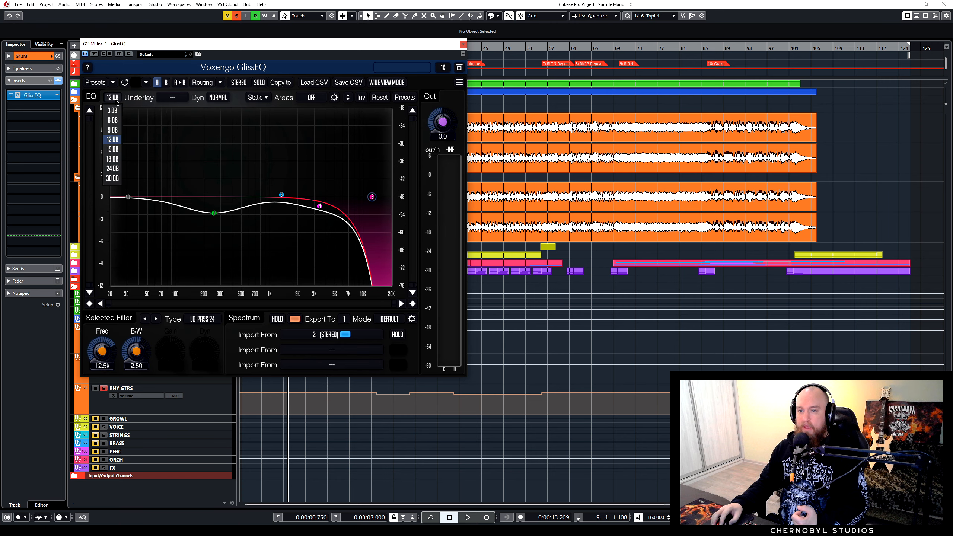
{"action": "left_click", "coordinate": [112, 149]}
{"action": "left_click", "coordinate": [113, 97]}
{"action": "left_click", "coordinate": [117, 159]}
{"action": "left_click", "coordinate": [115, 98]}
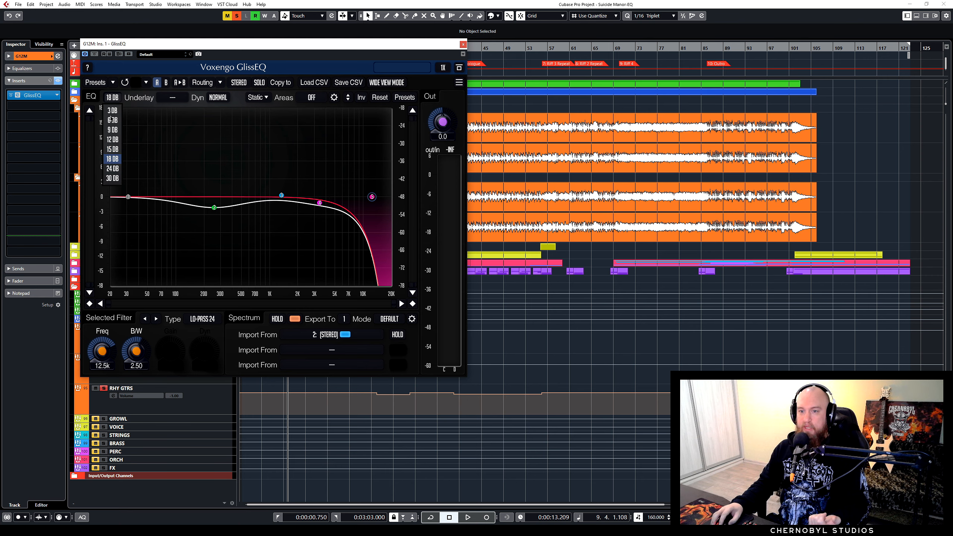
{"action": "left_click", "coordinate": [113, 178]}
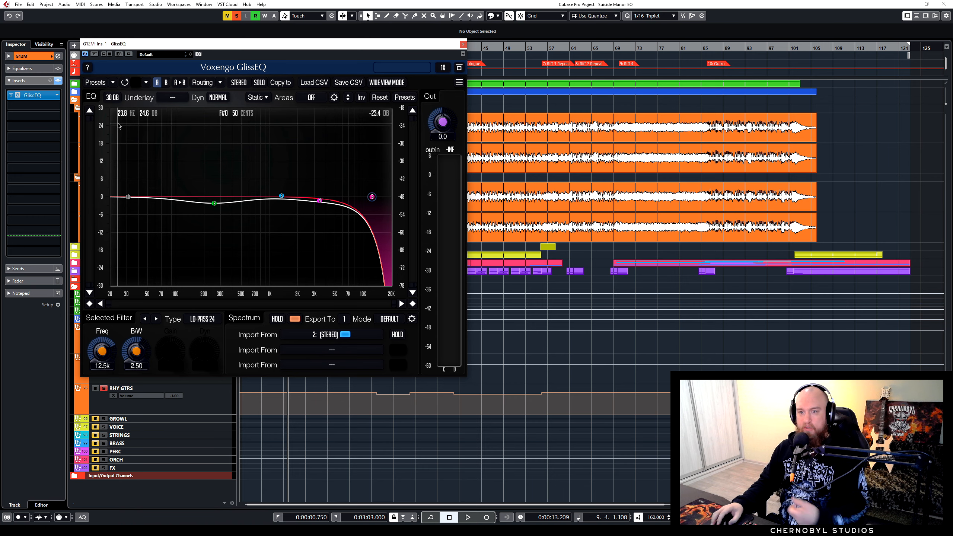
{"action": "left_click", "coordinate": [113, 97]}
{"action": "left_click", "coordinate": [116, 143]}
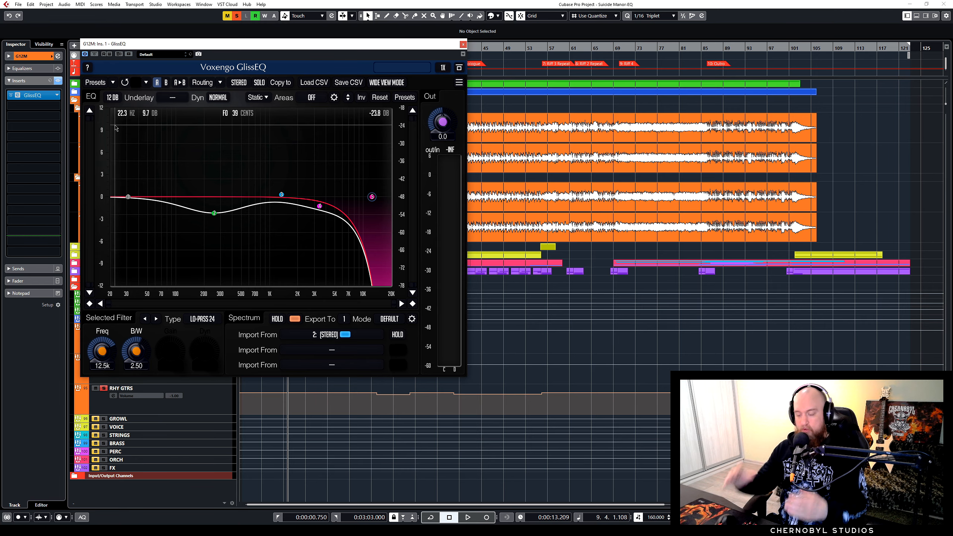
View the available dynamics modes and the Static Spectrums Editor of GlissEQ.
{"action": "left_click", "coordinate": [218, 99]}
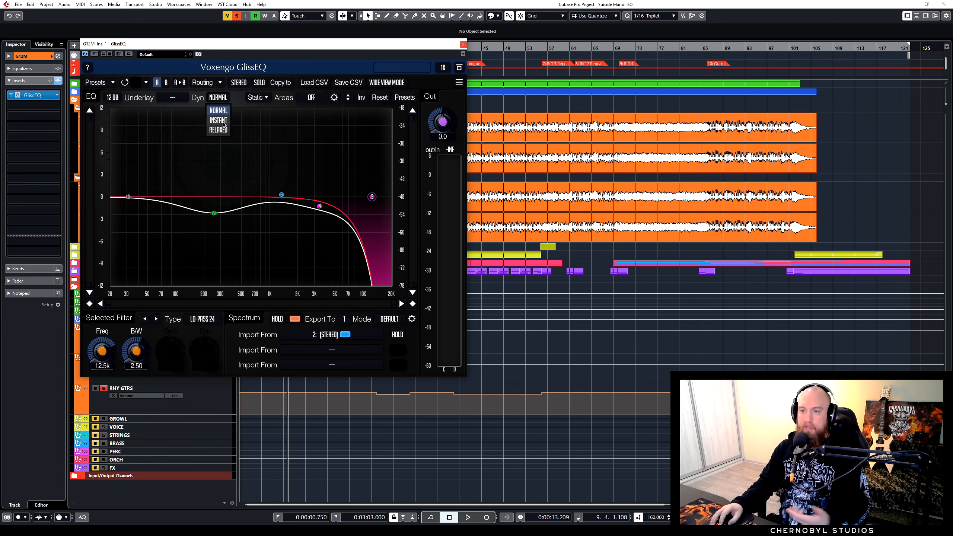
{"action": "left_click", "coordinate": [259, 98]}
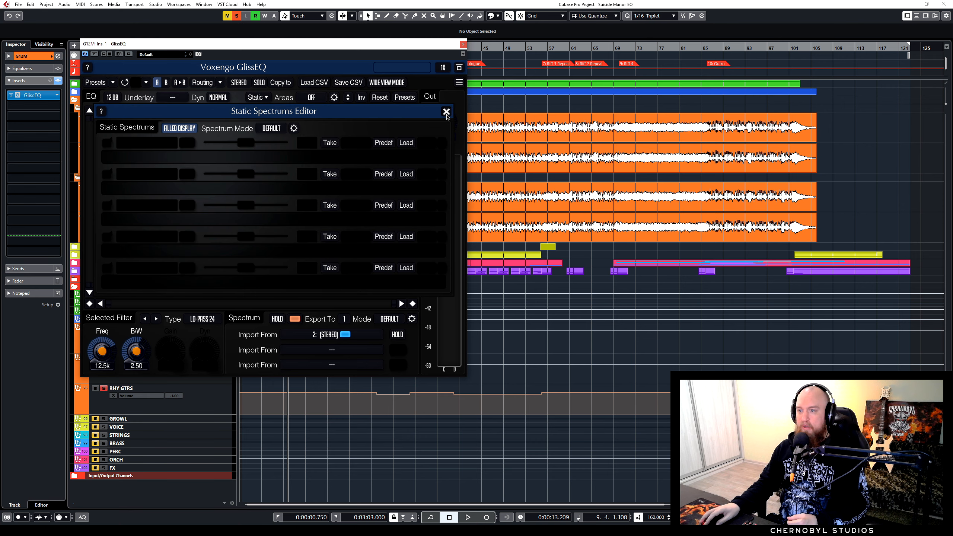
{"action": "left_click", "coordinate": [447, 112]}
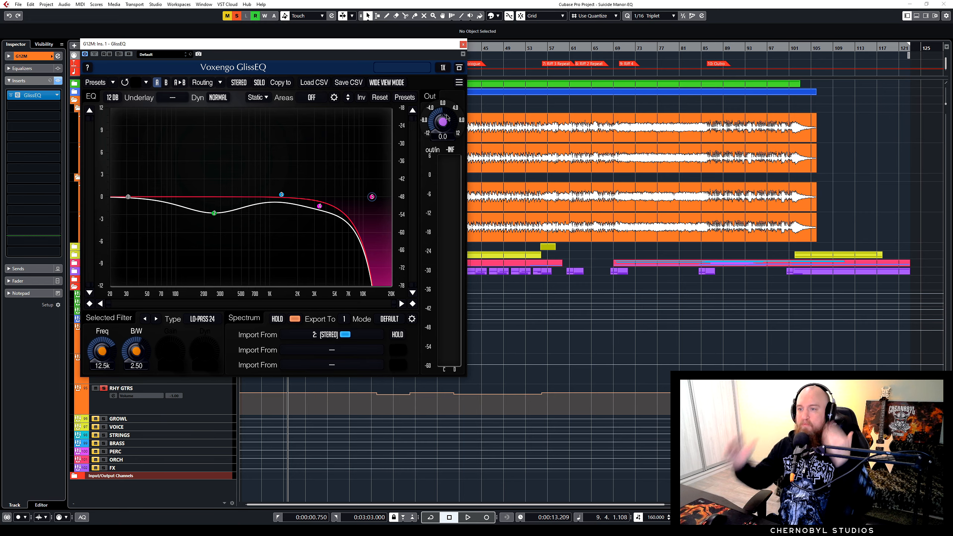
Show the Bass and Basic frequency areas on the EQ graph, temporarily widening the plugin window to examine the note areas.
{"action": "left_click", "coordinate": [311, 98]}
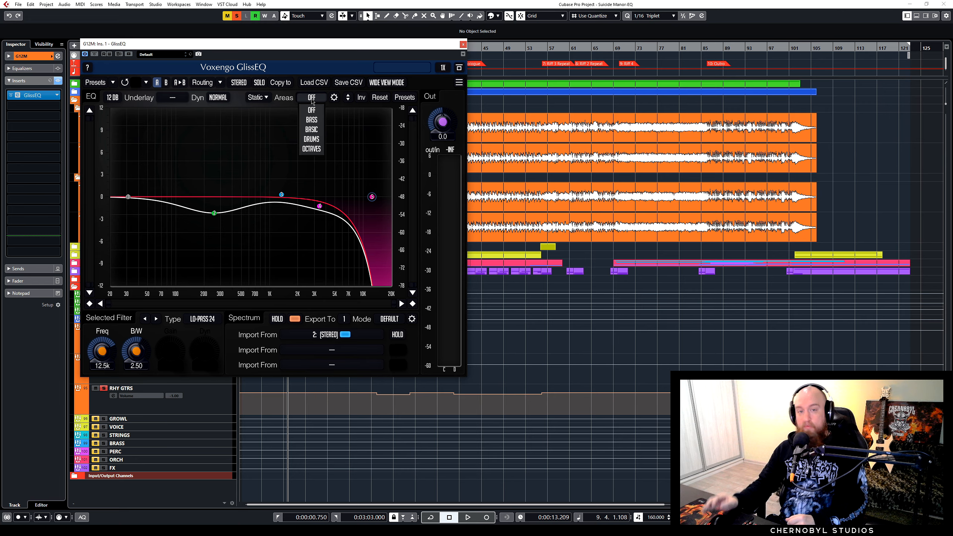
{"action": "left_click", "coordinate": [319, 121]}
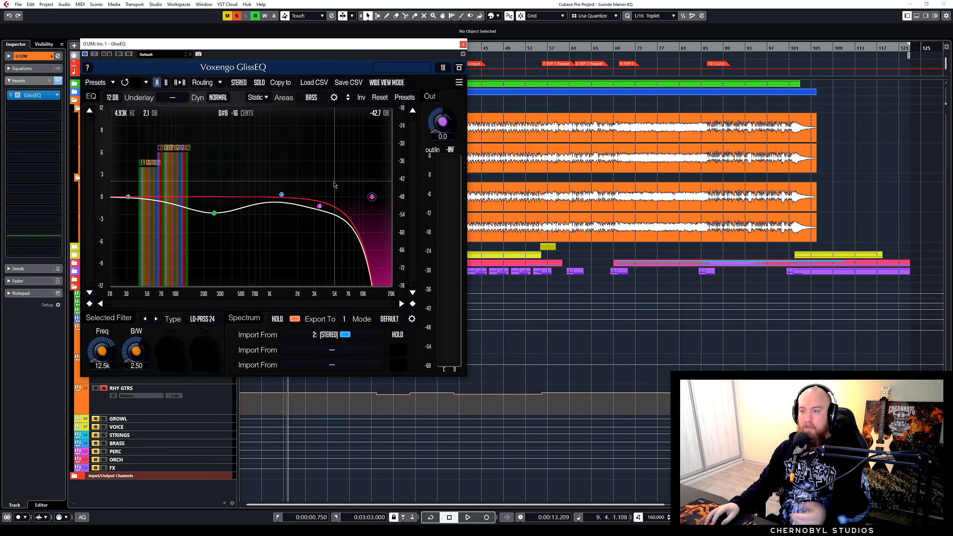
{"action": "left_click_drag", "start_coordinate": [467, 244], "coordinate": [850, 245]}
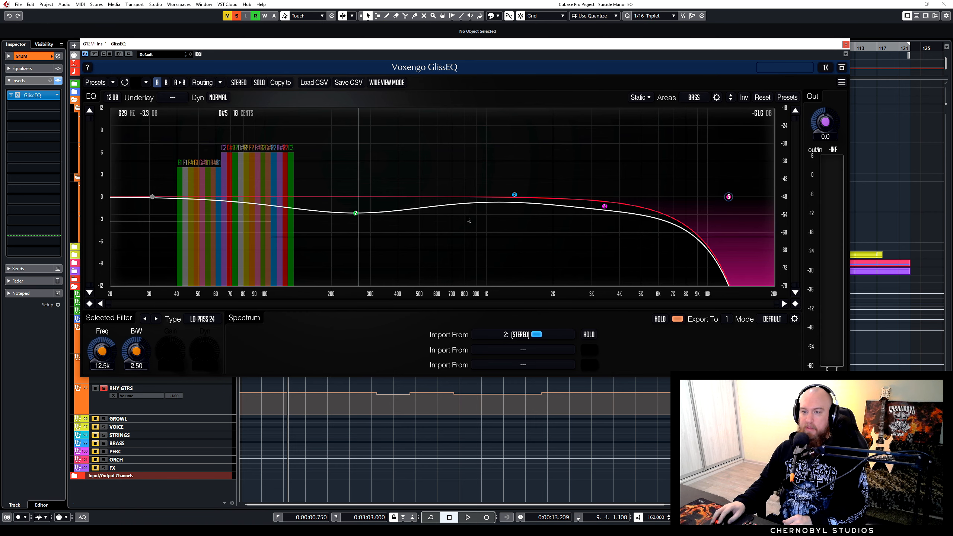
{"action": "left_click_drag", "start_coordinate": [793, 222], "coordinate": [403, 207]}
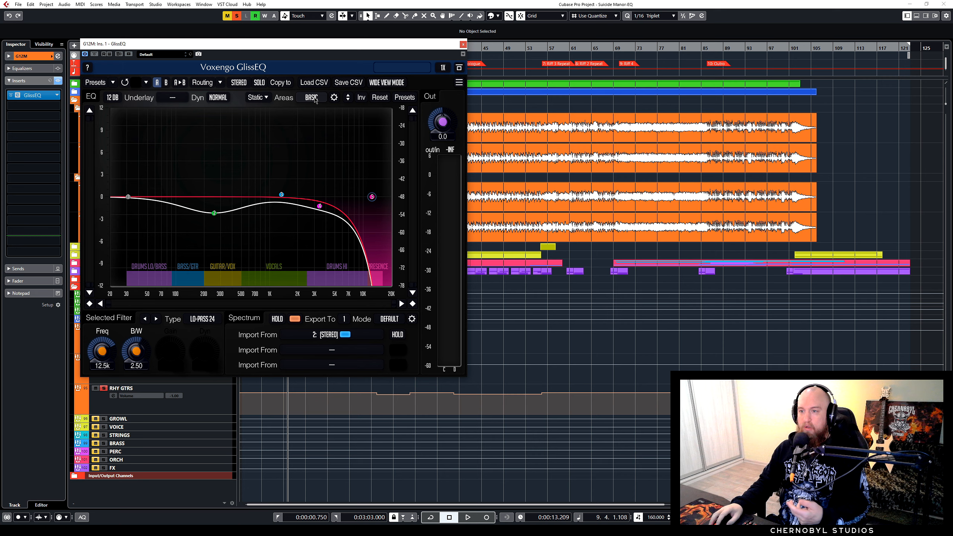
Show the Drums frequency areas, examine them in a temporarily widened plugin window, and turn the areas off.
{"action": "left_click", "coordinate": [311, 97]}
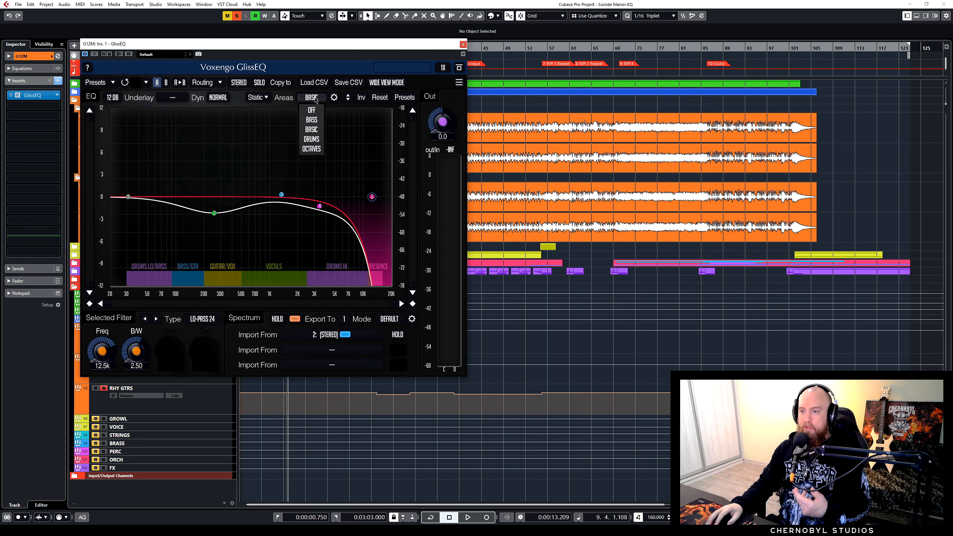
{"action": "left_click", "coordinate": [312, 144]}
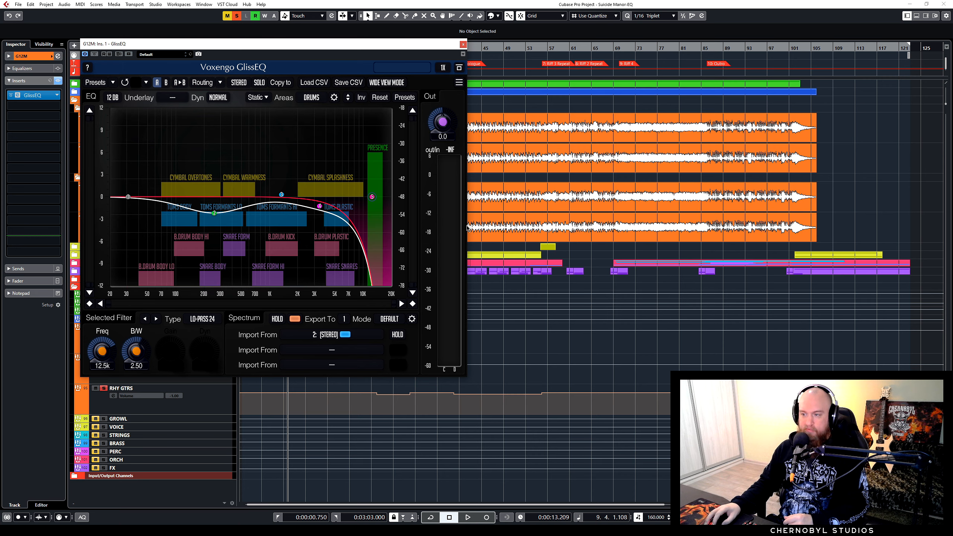
{"action": "left_click_drag", "start_coordinate": [467, 226], "coordinate": [891, 235]}
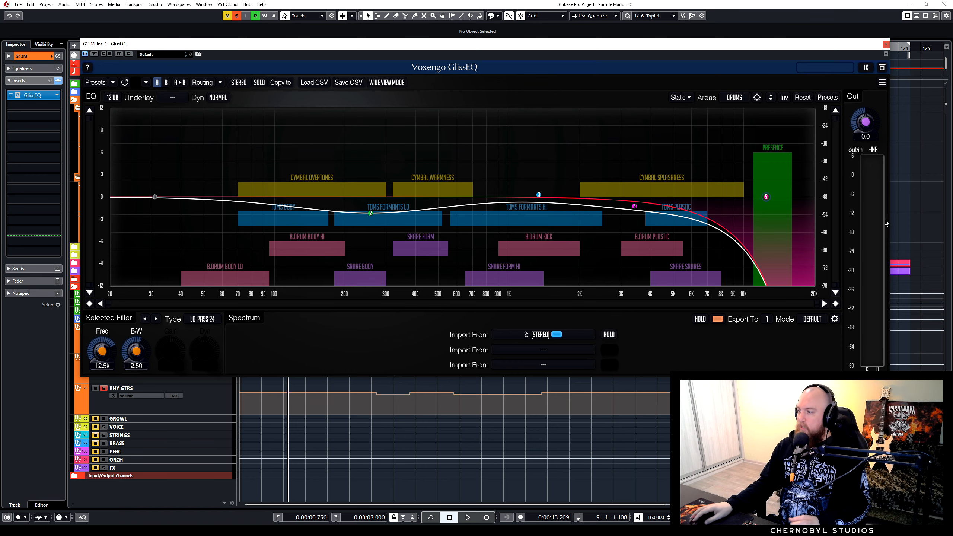
{"action": "left_click_drag", "start_coordinate": [892, 220], "coordinate": [394, 213]}
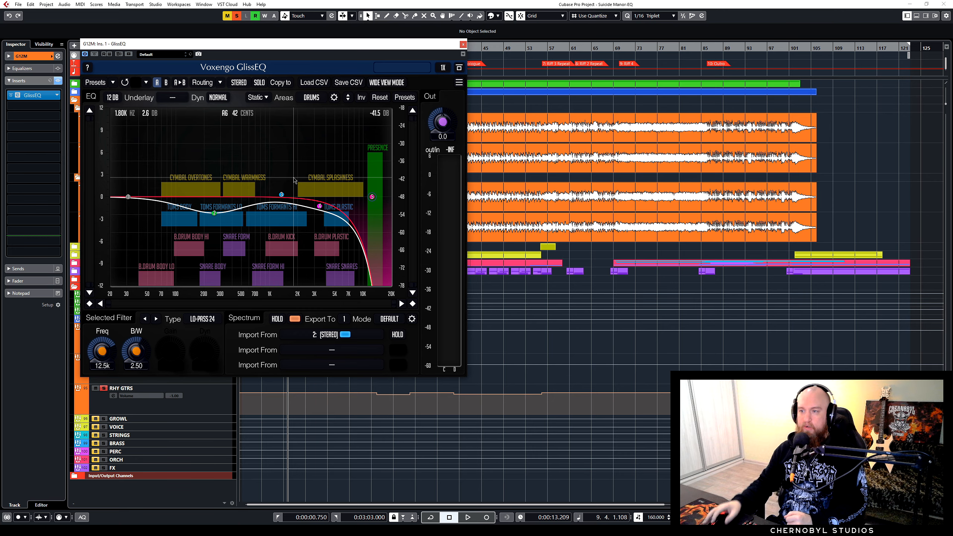
{"action": "left_click", "coordinate": [316, 99]}
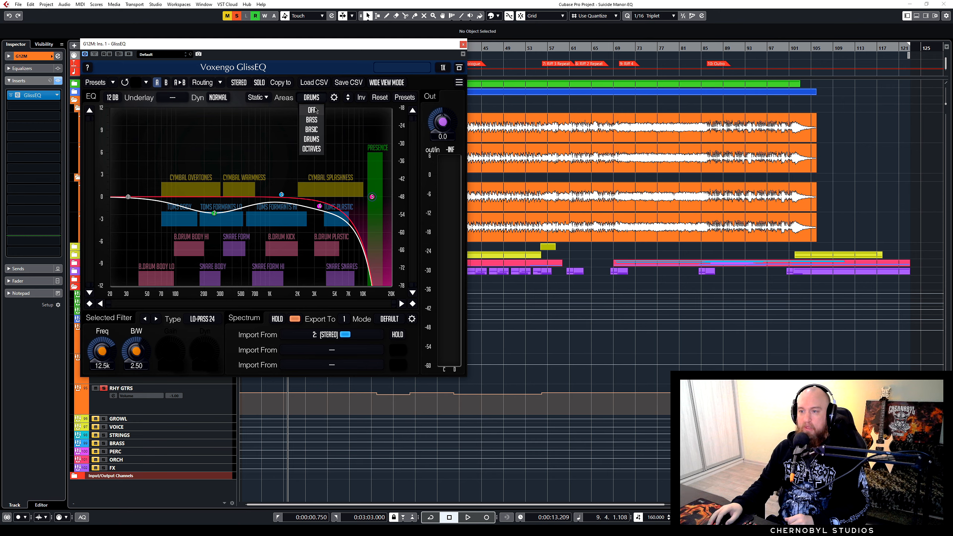
{"action": "left_click", "coordinate": [316, 110]}
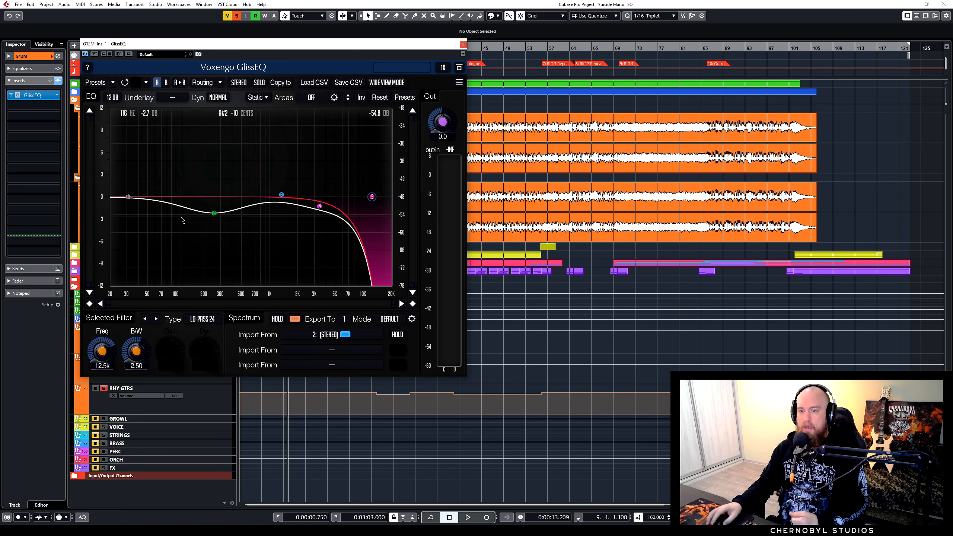
Select the peaking band at 257 Hz and review GlissEQ's information and settings.
{"action": "left_click", "coordinate": [216, 215]}
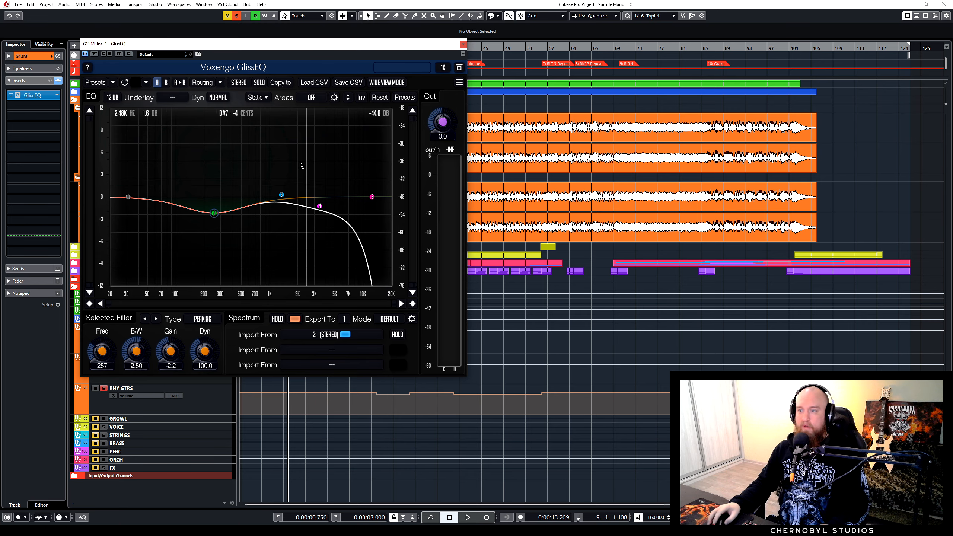
{"action": "left_click", "coordinate": [461, 82]}
{"action": "mouse_move", "coordinate": [341, 45]}
{"action": "left_mouse_down"}
{"action": "mouse_move", "coordinate": [311, 40]}
{"action": "mouse_move", "coordinate": [331, 49]}
{"action": "left_mouse_up"}
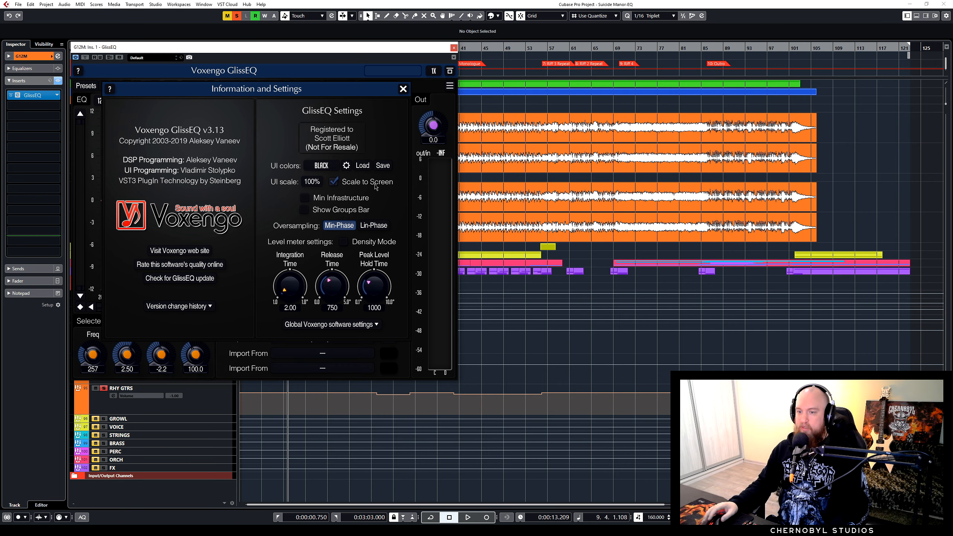
{"action": "left_click", "coordinate": [403, 90]}
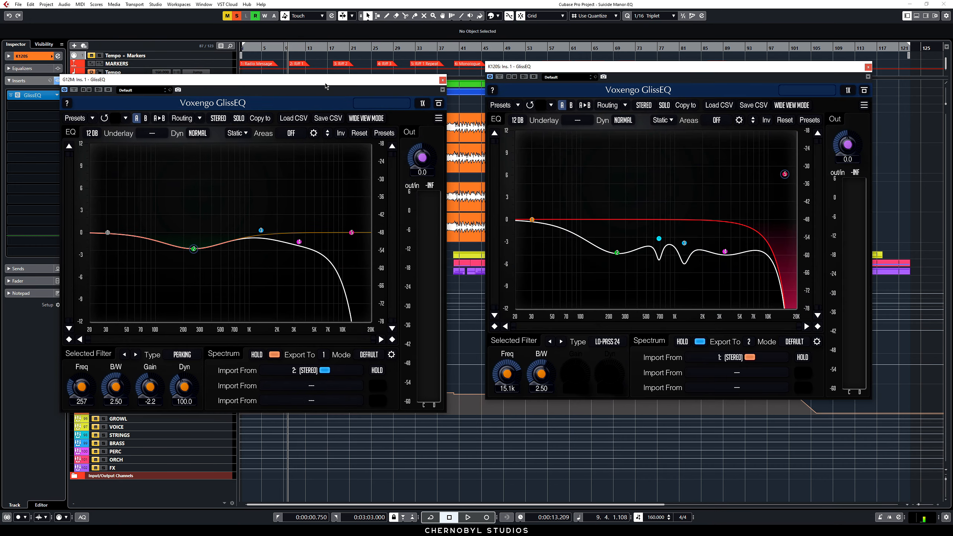
Arrange the G12M and K120S GlissEQ windows side by side at the same height.
{"action": "left_click_drag", "start_coordinate": [603, 68], "coordinate": [582, 75]}
{"action": "left_click_drag", "start_coordinate": [390, 80], "coordinate": [393, 78]}
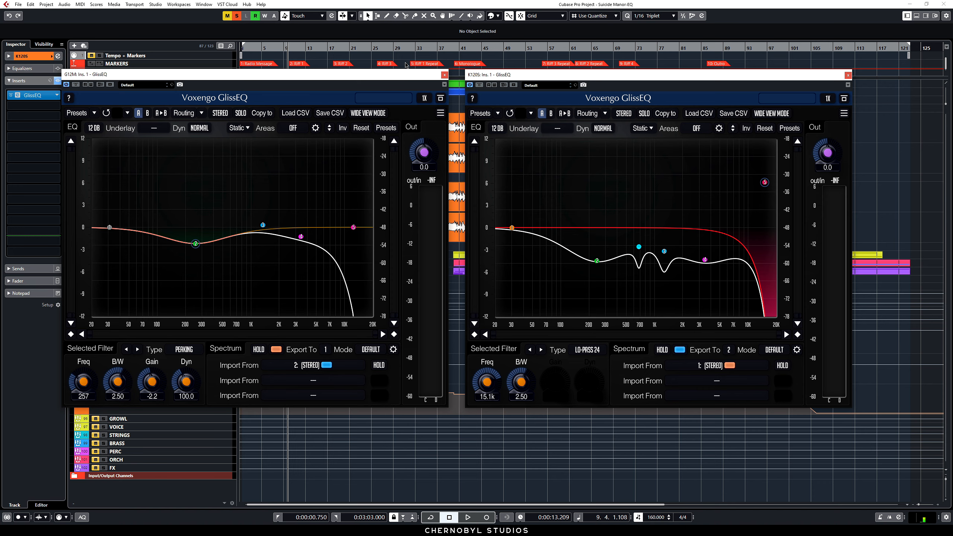
{"action": "left_click_drag", "start_coordinate": [286, 78], "coordinate": [327, 203]}
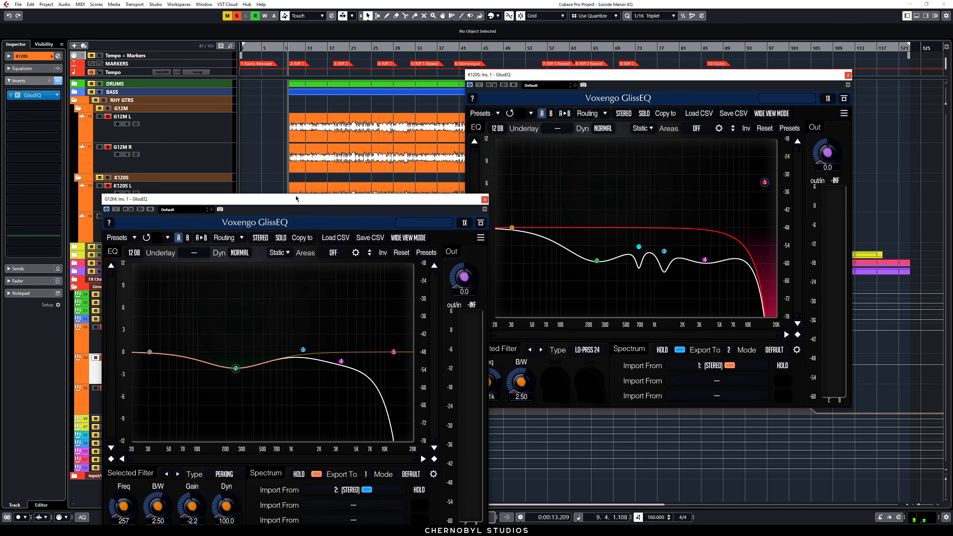
{"action": "left_click_drag", "start_coordinate": [296, 198], "coordinate": [263, 72]}
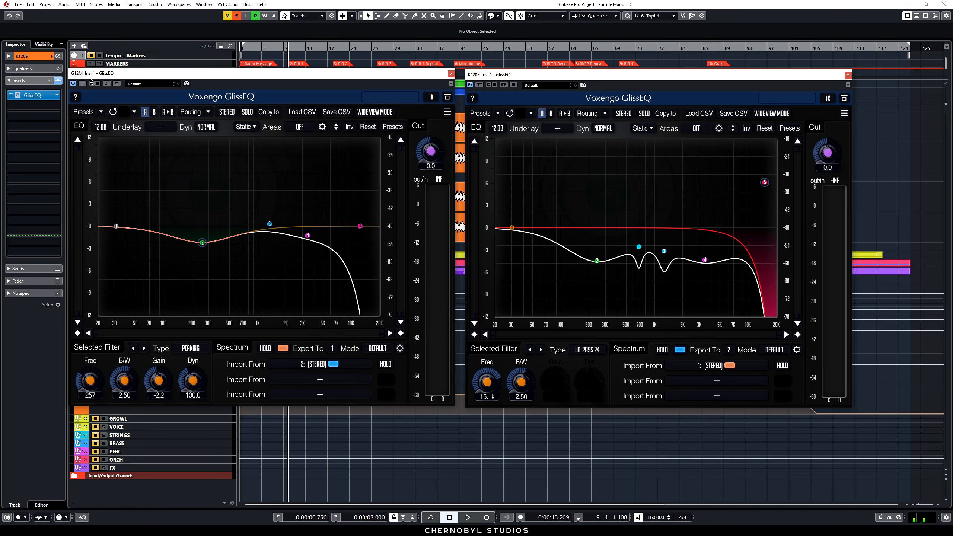
{"action": "left_click_drag", "start_coordinate": [483, 77], "coordinate": [479, 75]}
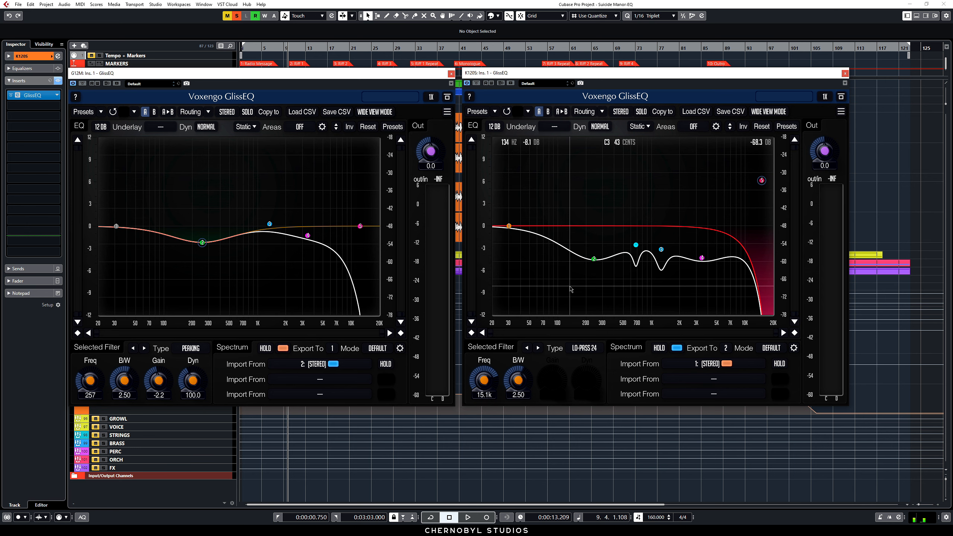
Remove the imported spectrum from both the K120S and the G12M GlissEQ so each shows only its own.
{"action": "left_click", "coordinate": [715, 364]}
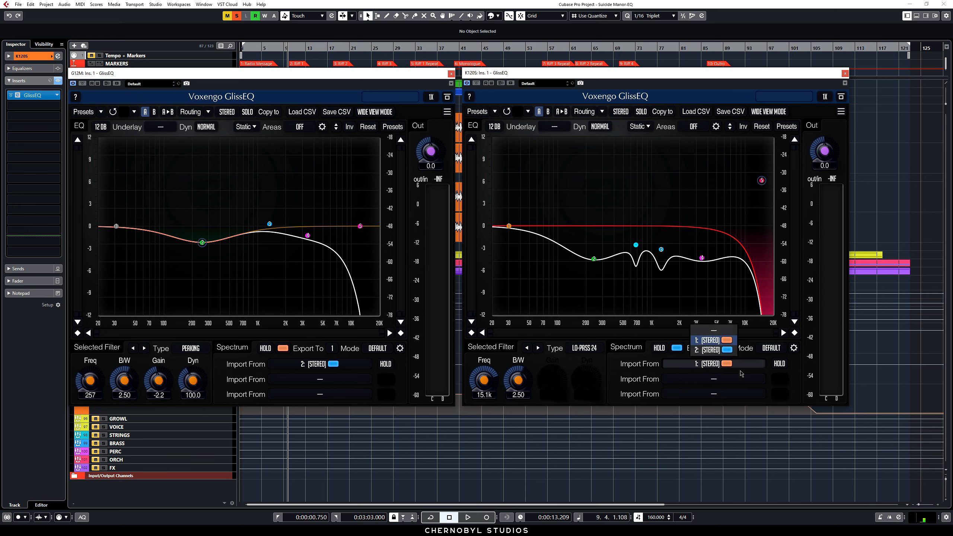
{"action": "left_click", "coordinate": [714, 330]}
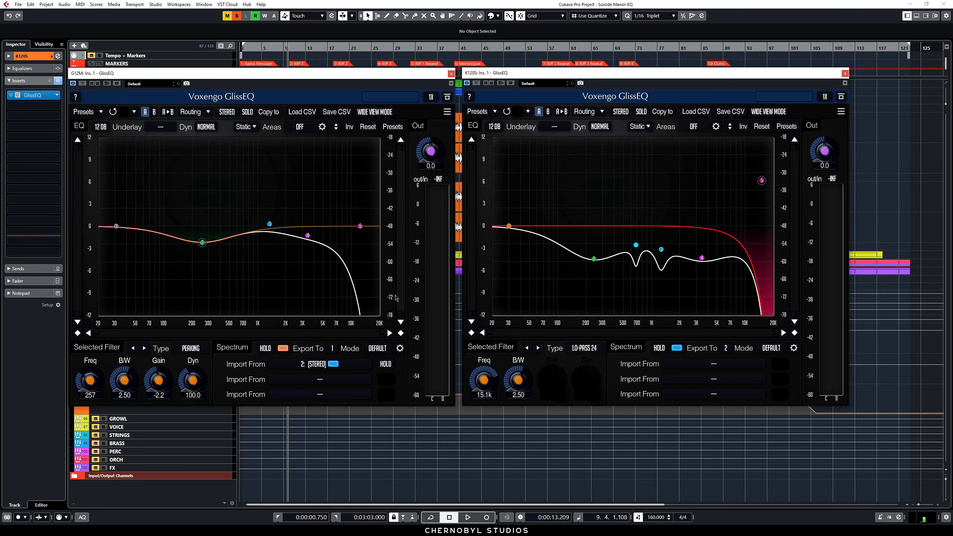
{"action": "left_click", "coordinate": [332, 363]}
{"action": "left_click", "coordinate": [320, 331]}
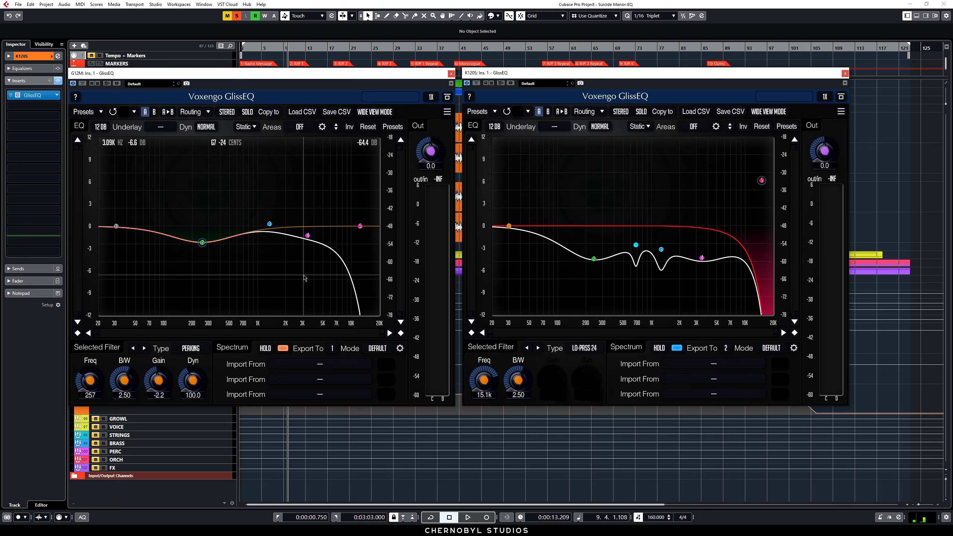
Play the first riff and turn on spectrum hold in both GlissEQ windows.
{"action": "key", "text": "space"}
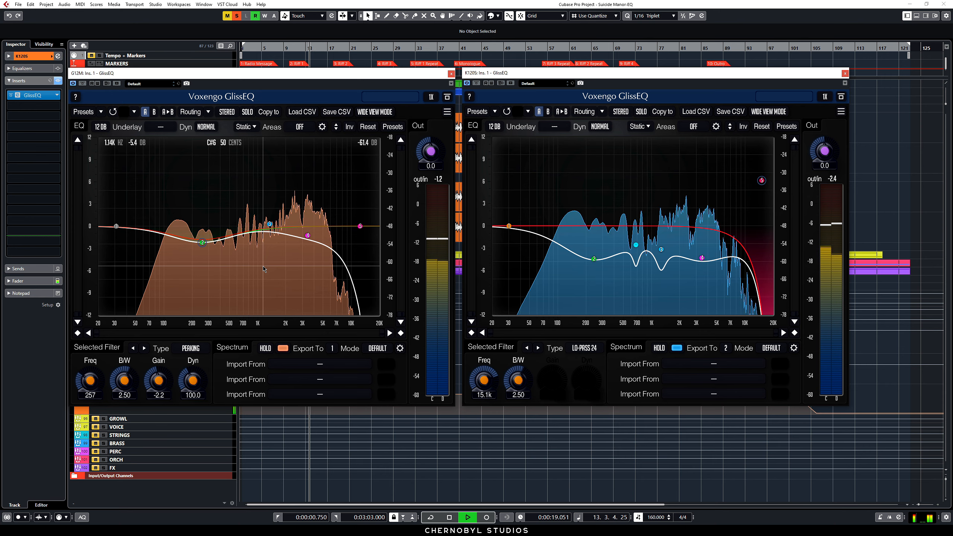
{"action": "left_click", "coordinate": [265, 348]}
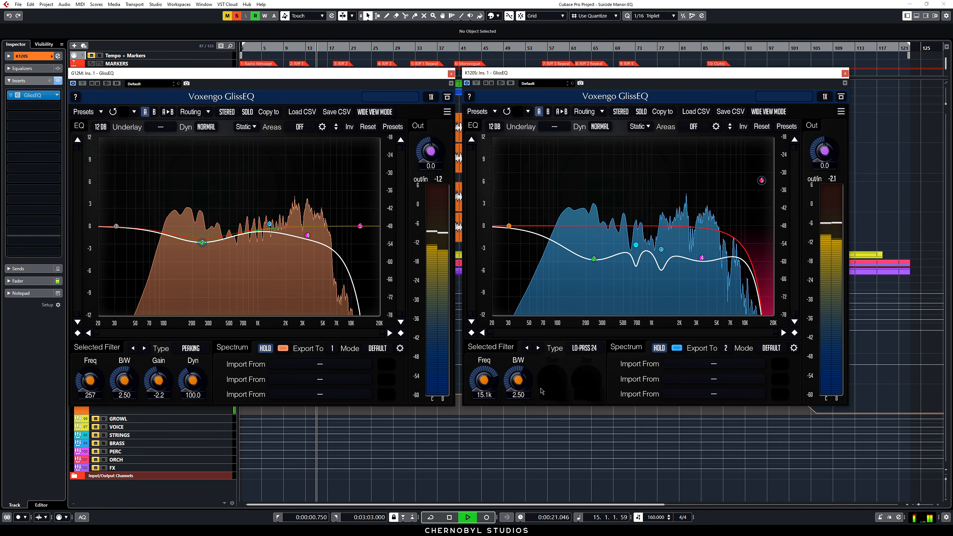
Stop playback, solo the G12M group, and turn off spectrum hold in its GlissEQ window moved over the track list.
{"action": "key", "text": "space"}
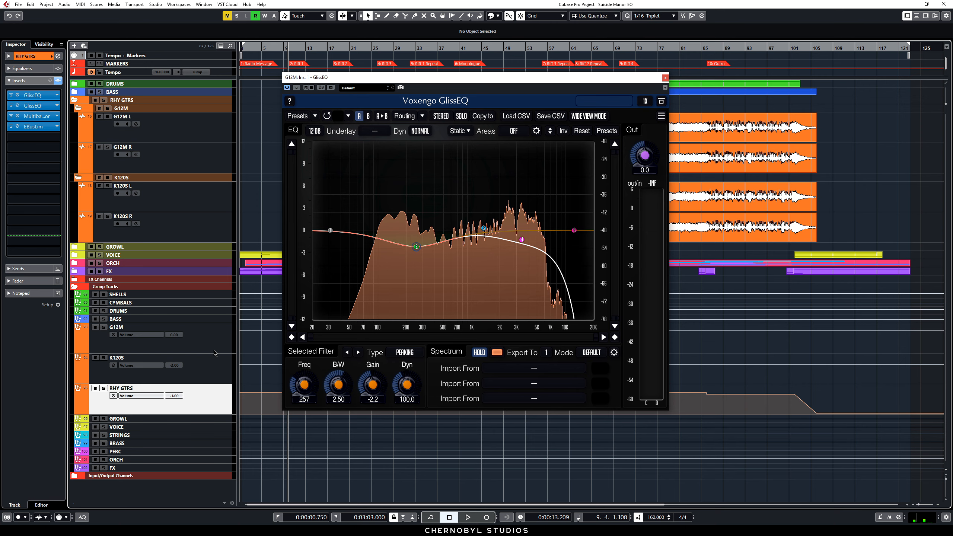
{"action": "left_click", "coordinate": [170, 340]}
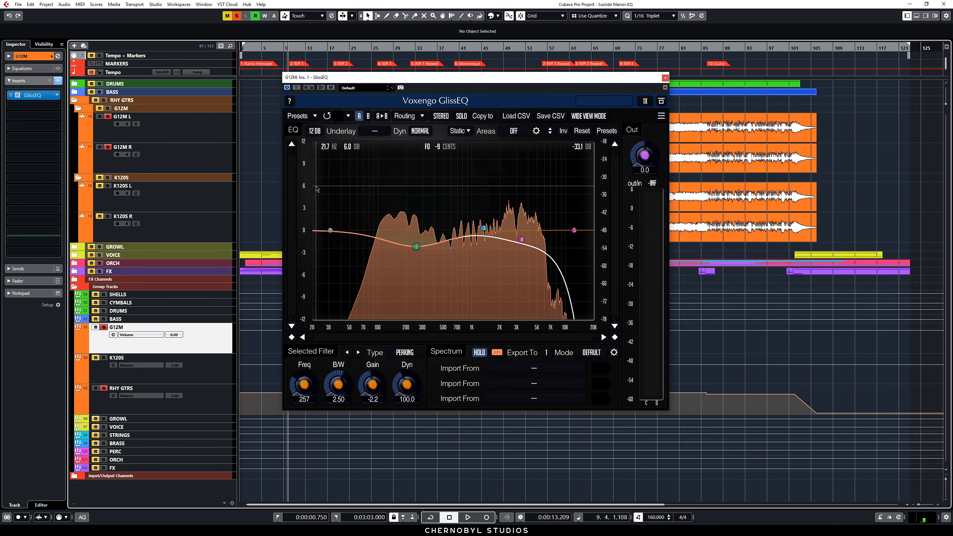
{"action": "key", "text": "space"}
{"action": "left_click_drag", "start_coordinate": [447, 81], "coordinate": [390, 95]}
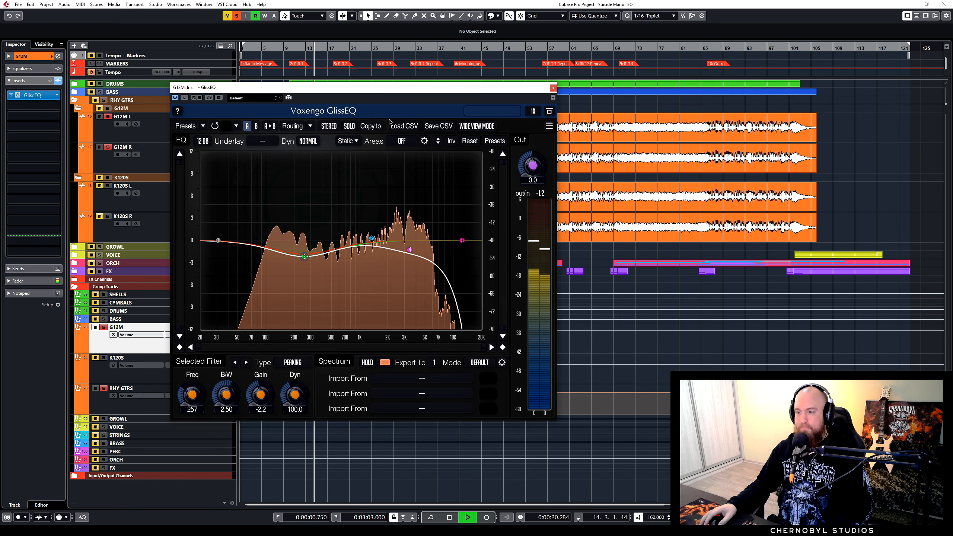
{"action": "key", "text": "space"}
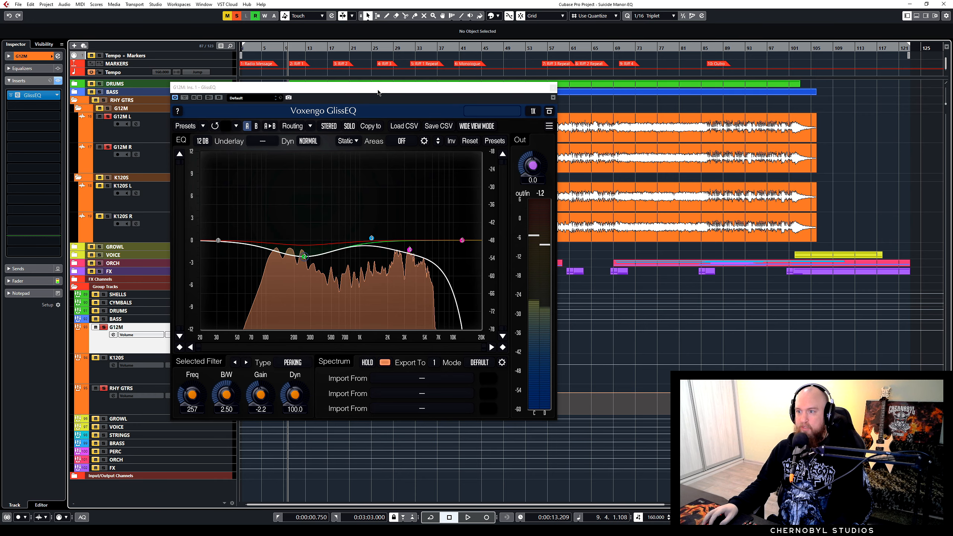
{"action": "left_click_drag", "start_coordinate": [483, 87], "coordinate": [460, 78]}
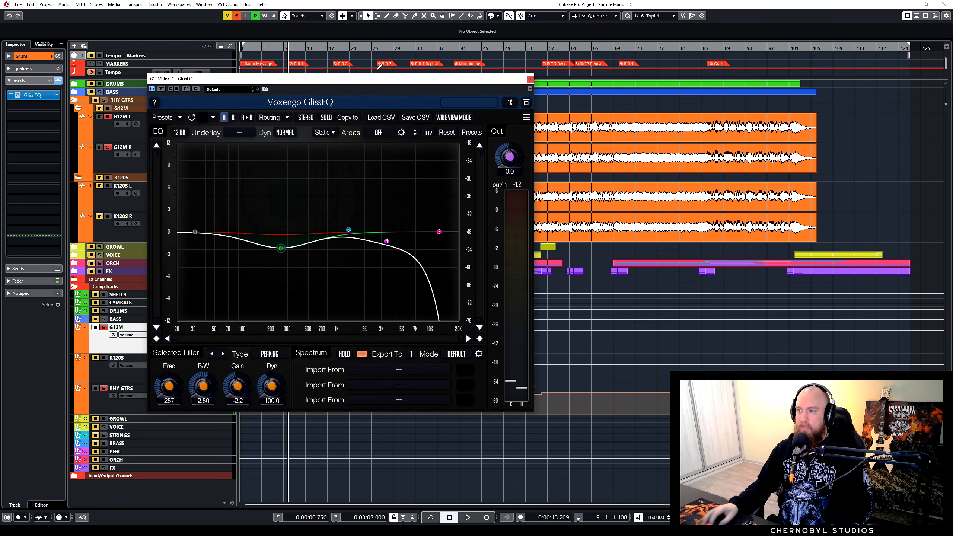
{"action": "left_click_drag", "start_coordinate": [391, 80], "coordinate": [356, 64]}
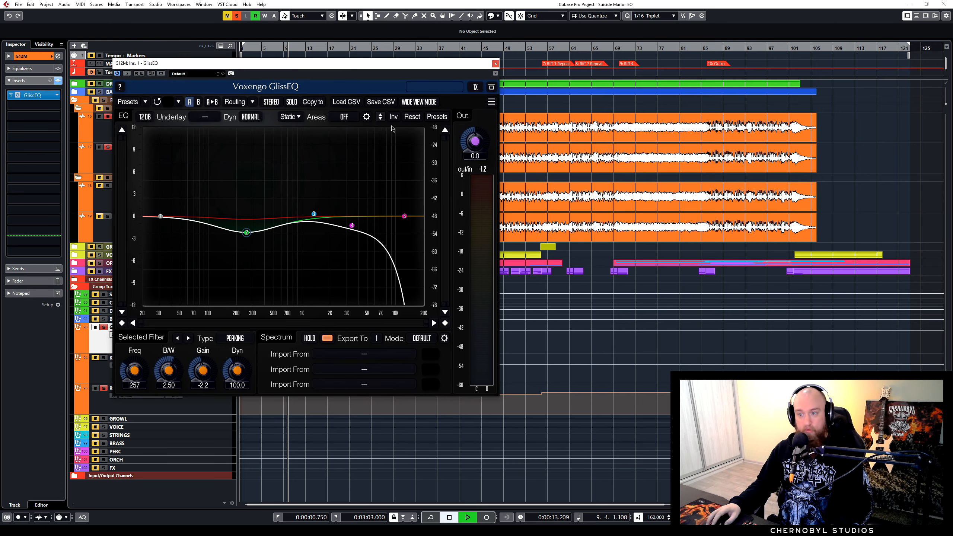
Play the first riff on the G12M group and compare it with GlissEQ bypassed and active.
{"action": "key", "text": "space"}
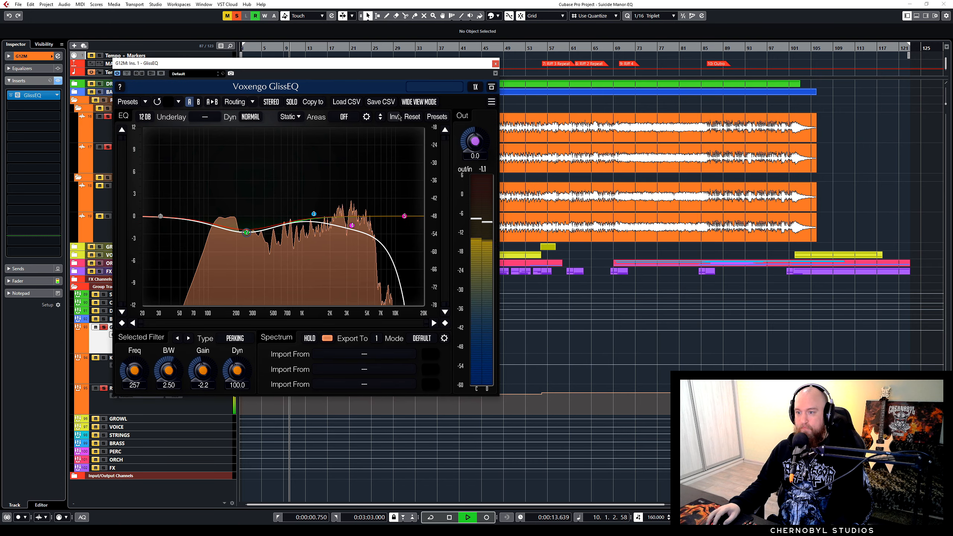
{"action": "left_click", "coordinate": [493, 87]}
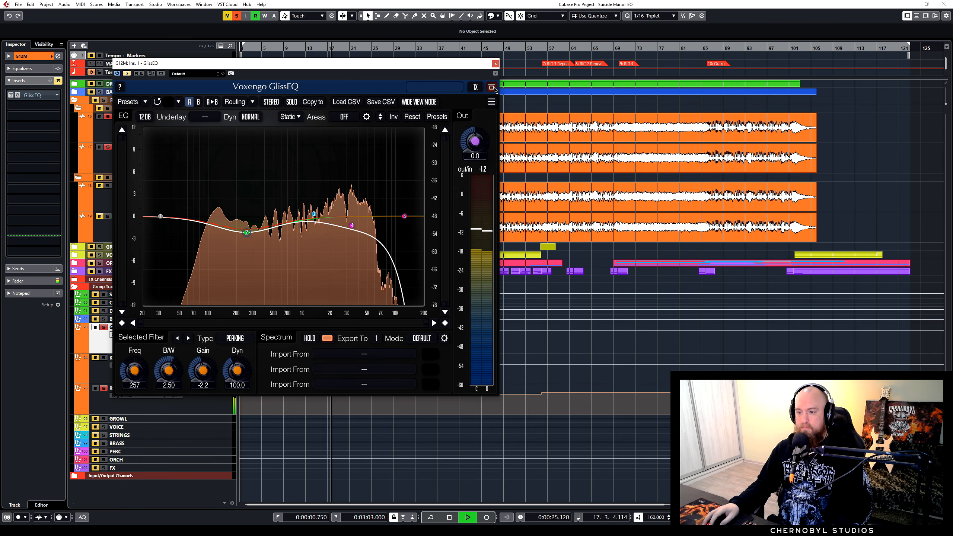
{"action": "left_click", "coordinate": [492, 87]}
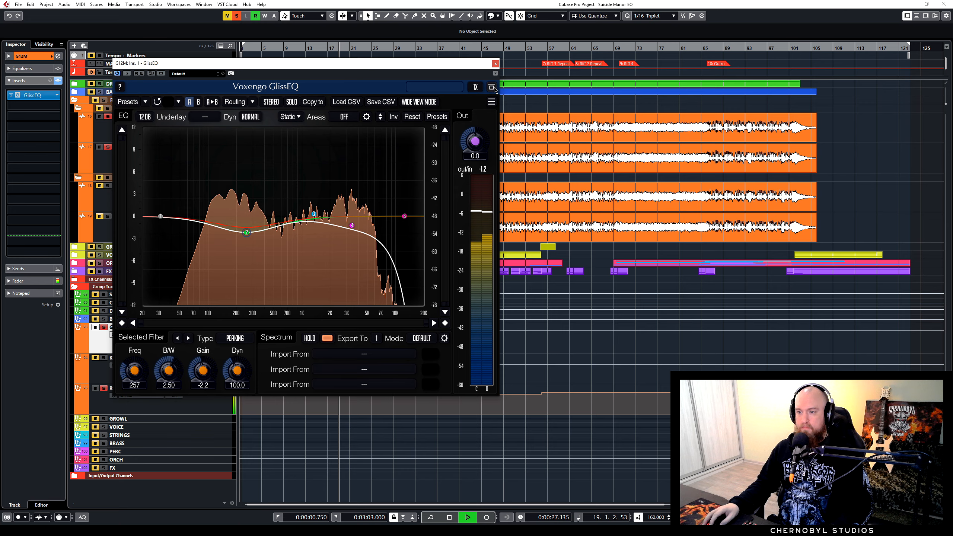
{"action": "left_click", "coordinate": [351, 227]}
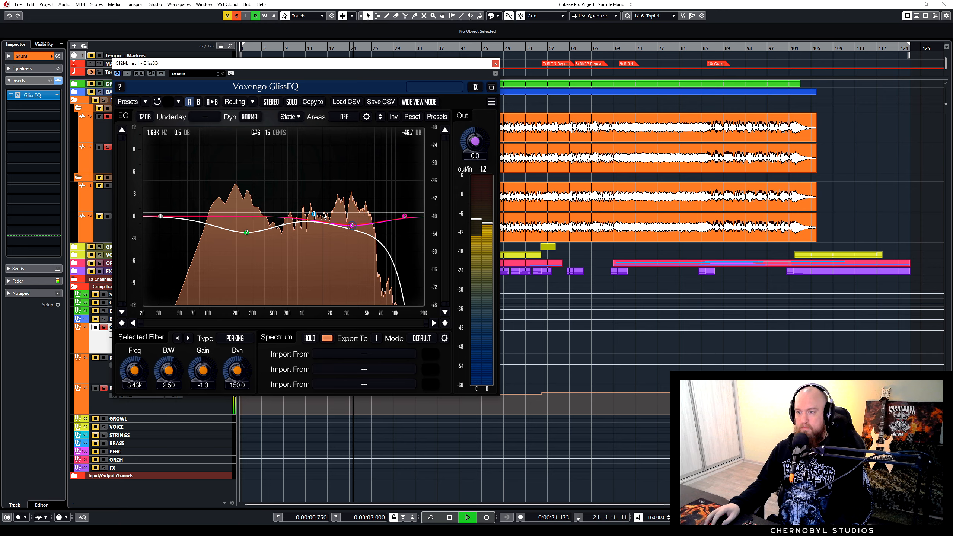
{"action": "key", "text": "space"}
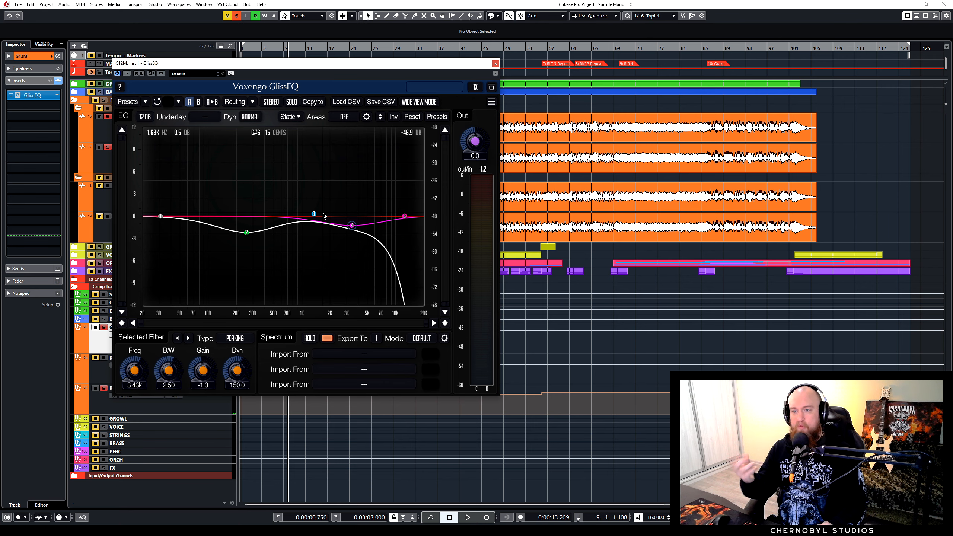
Review the dynamics settings of the G12M peaking bands at 257 Hz and 3.43 kHz.
{"action": "left_click", "coordinate": [247, 233]}
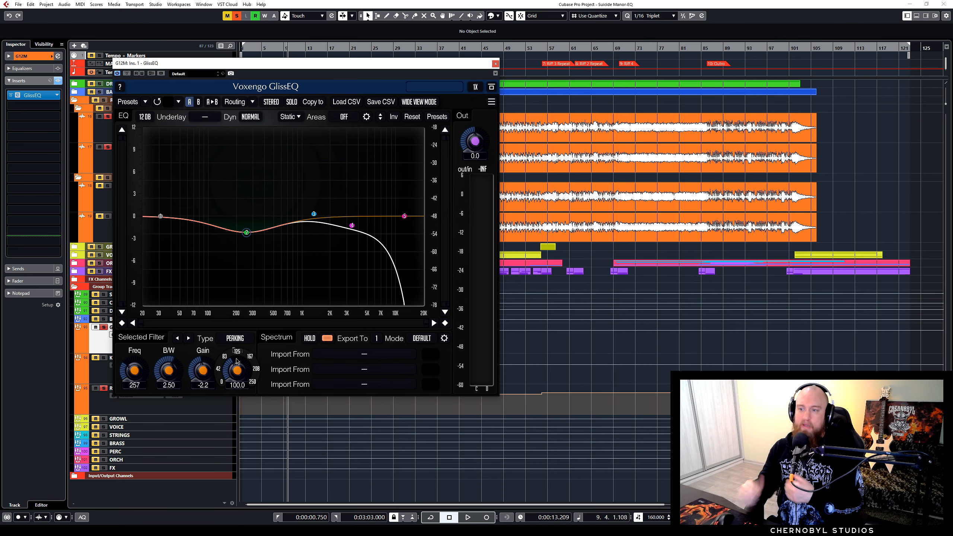
{"action": "left_click_drag", "start_coordinate": [302, 185], "coordinate": [408, 262]}
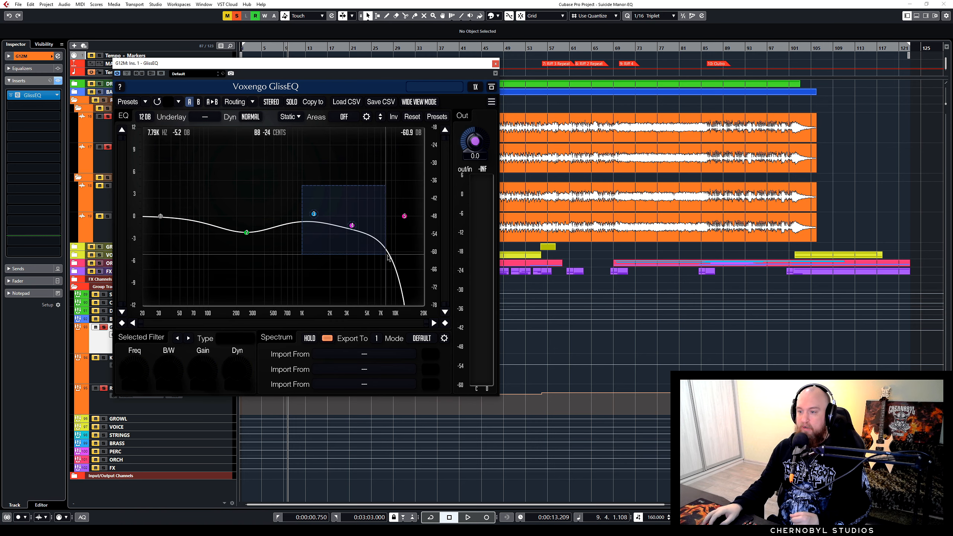
{"action": "left_click", "coordinate": [352, 226]}
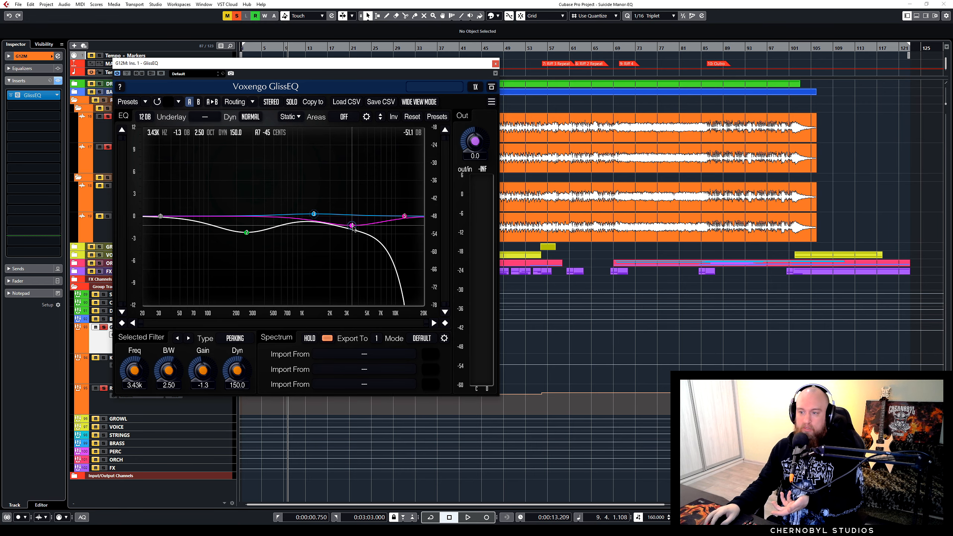
{"action": "mouse_move", "coordinate": [244, 381]}
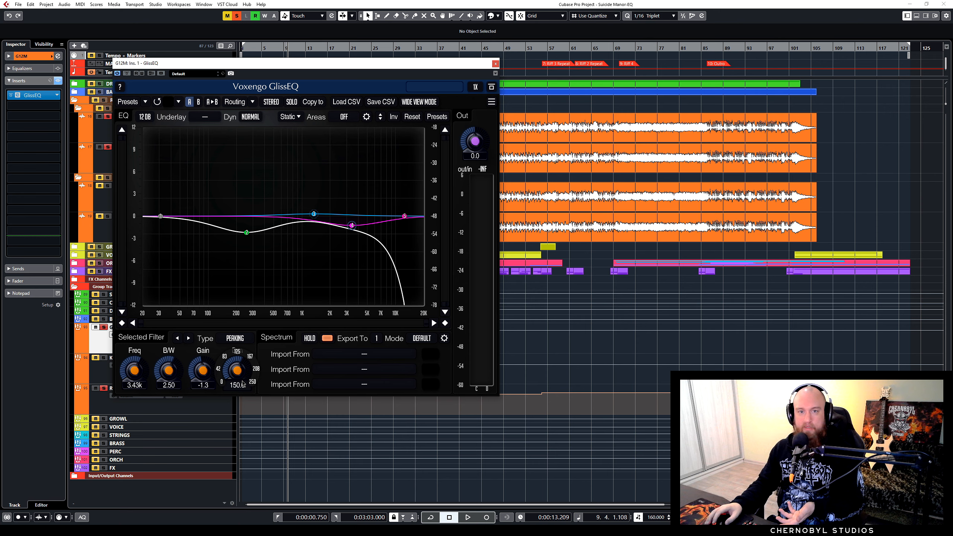
Play the riff and switch the 3.43 kHz band off and back on to compare the sound.
{"action": "key", "text": "space"}
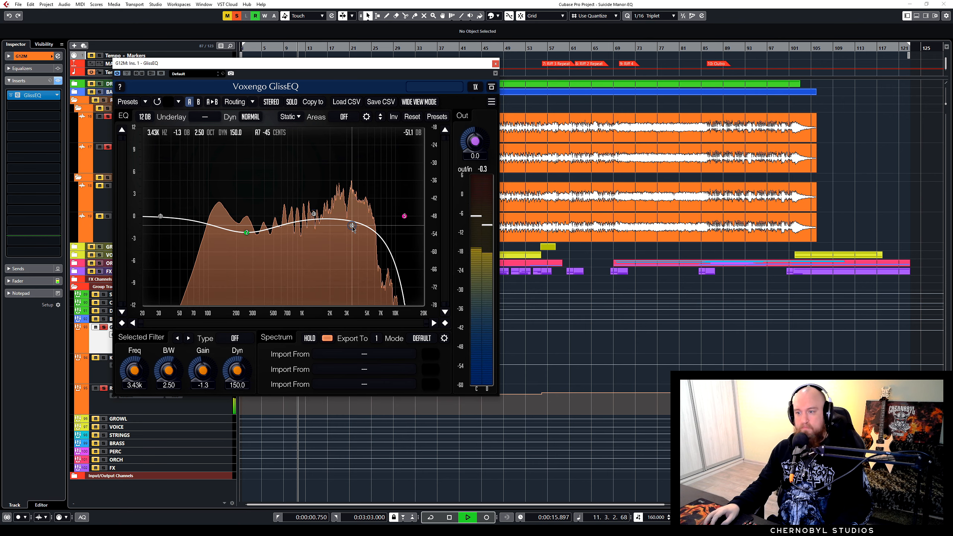
{"action": "key", "text": "space"}
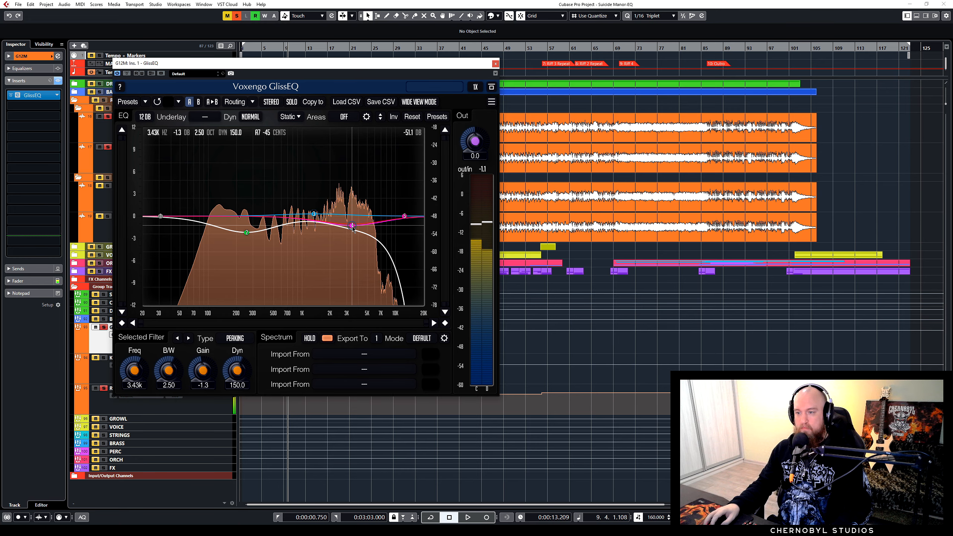
{"action": "key", "text": "space"}
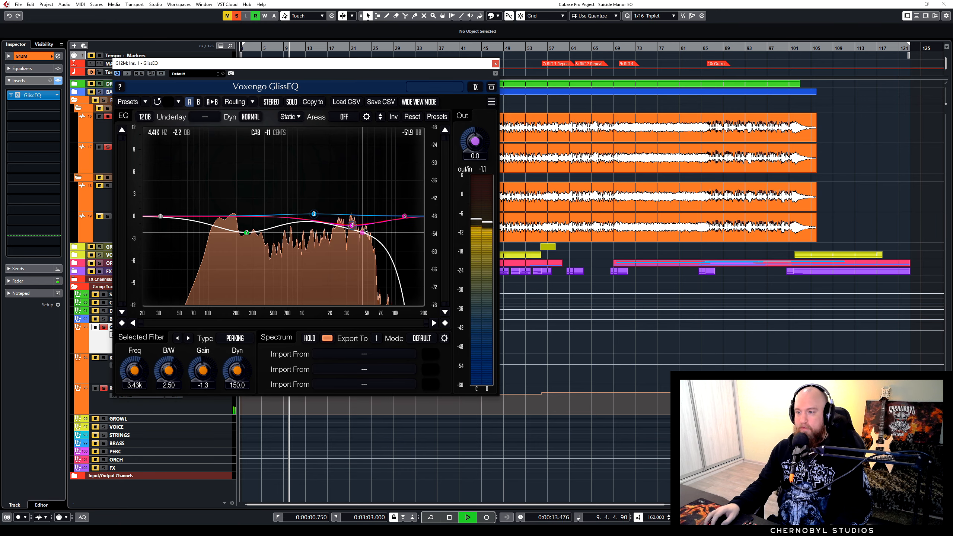
{"action": "double_click", "coordinate": [353, 226]}
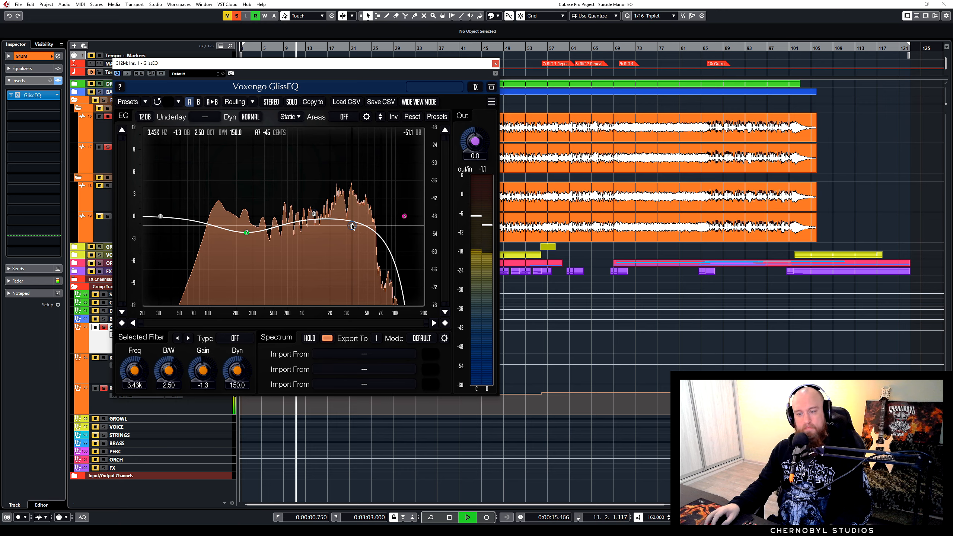
{"action": "double_click", "coordinate": [353, 226]}
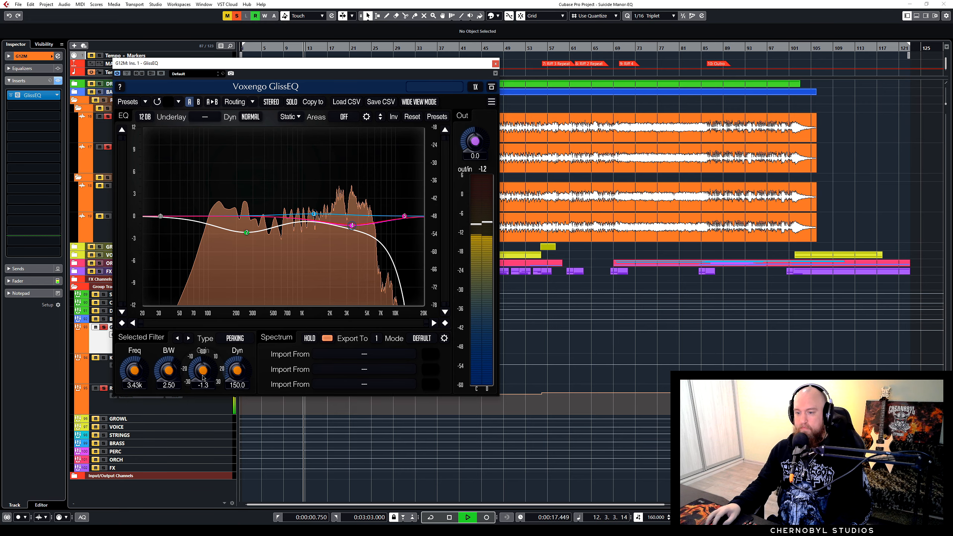
Try the 3.43 kHz band's gain at -1.1 dB and -9.3 dB, and reset it to 0 dB.
{"action": "left_click_drag", "start_coordinate": [203, 373], "coordinate": [203, 377]}
{"action": "key", "text": "space"}
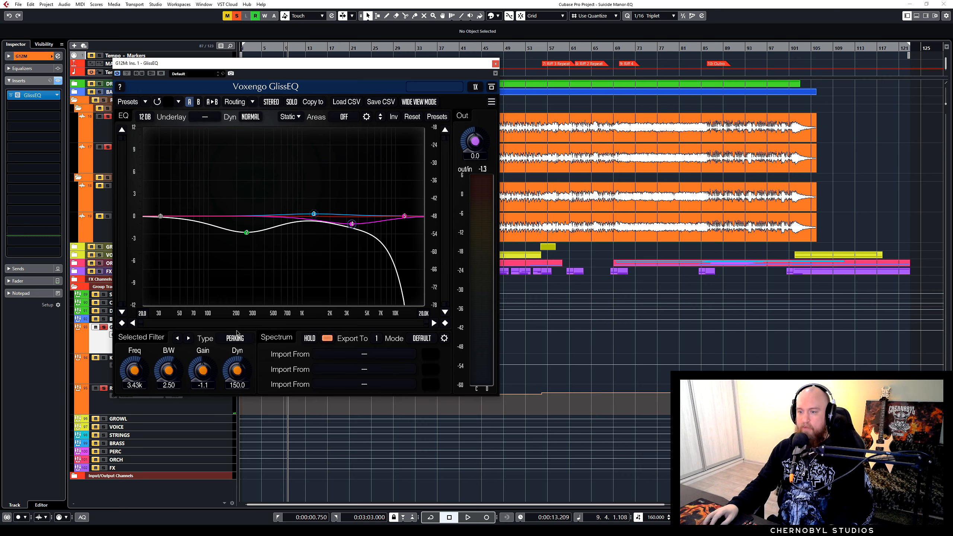
{"action": "left_click_drag", "start_coordinate": [203, 377], "coordinate": [203, 393]}
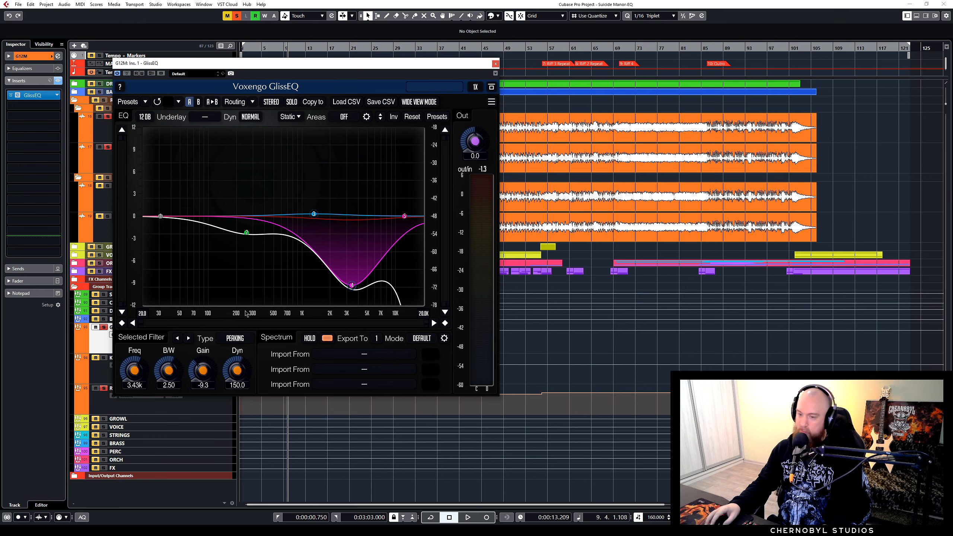
{"action": "double_click", "coordinate": [204, 386]}
{"action": "type", "text": "0"}
{"action": "key", "text": "Return"}
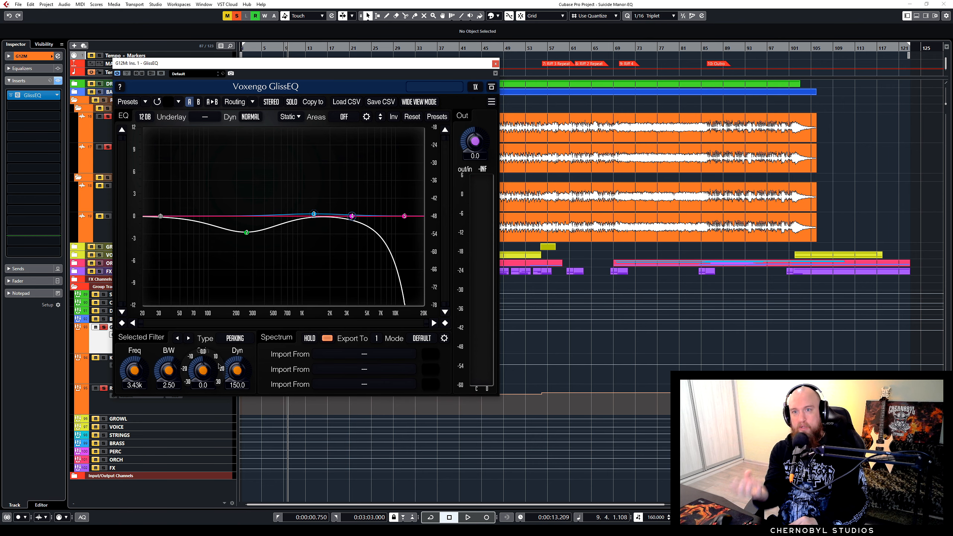
Lower the 3.43 kHz band's gain to -4.4 dB during playback and compare the riff with the band off and on.
{"action": "key", "text": "space"}
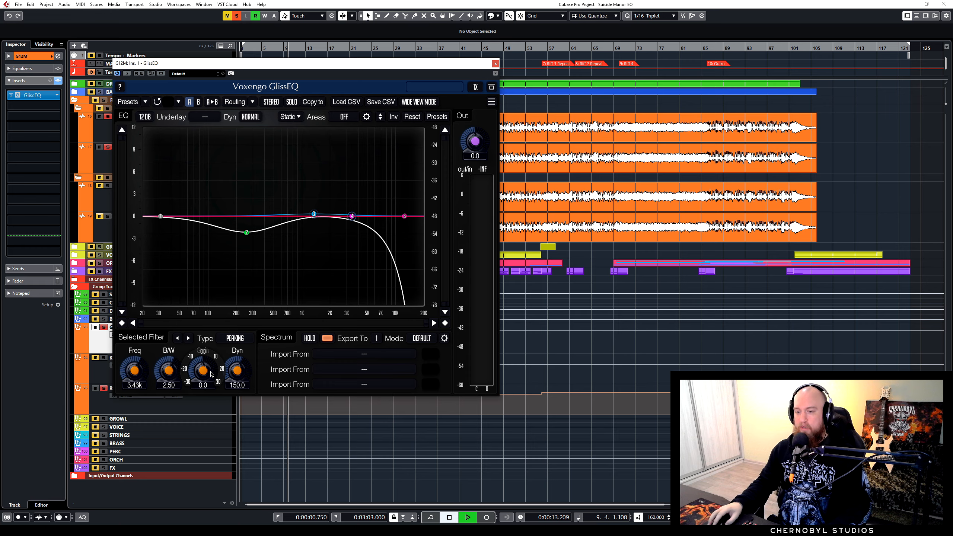
{"action": "left_click_drag", "start_coordinate": [203, 371], "coordinate": [203, 383]}
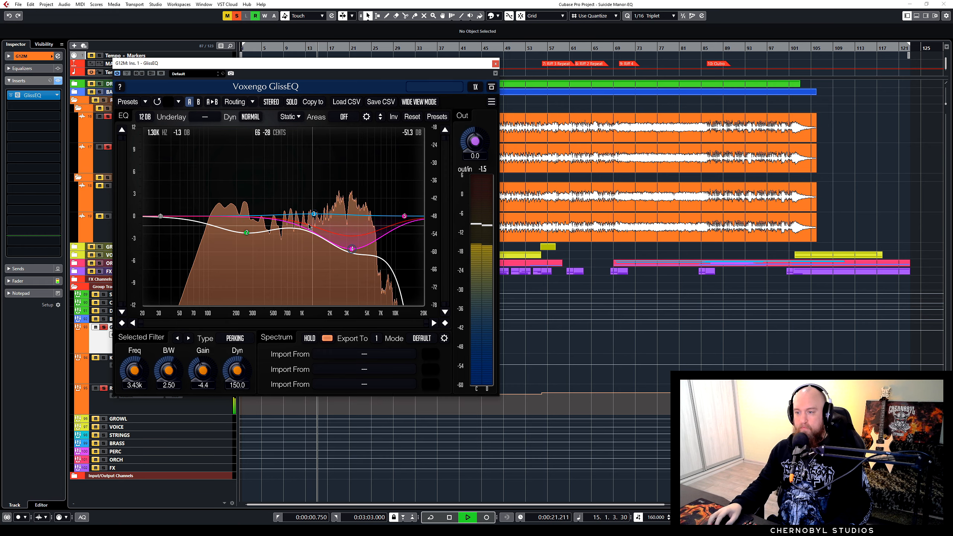
{"action": "key", "text": "space"}
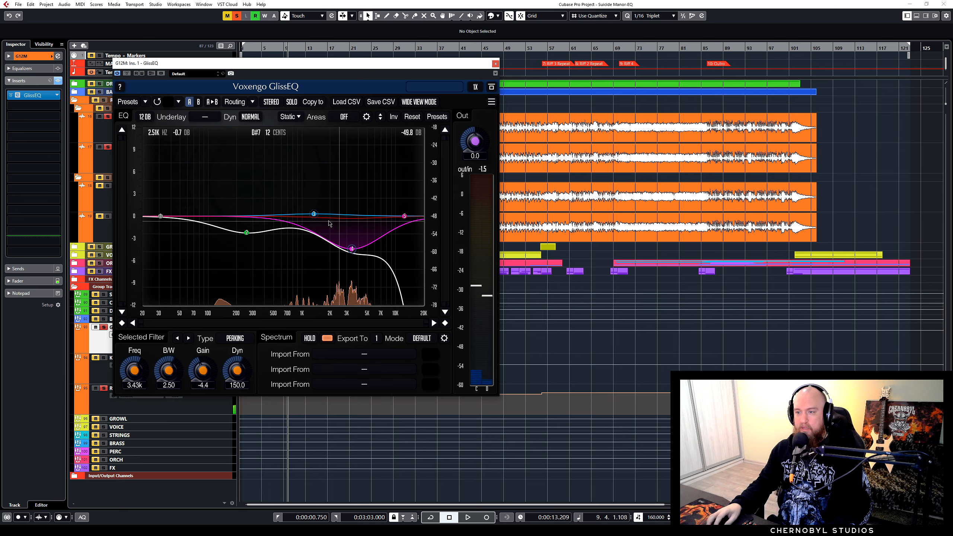
{"action": "key", "text": "space"}
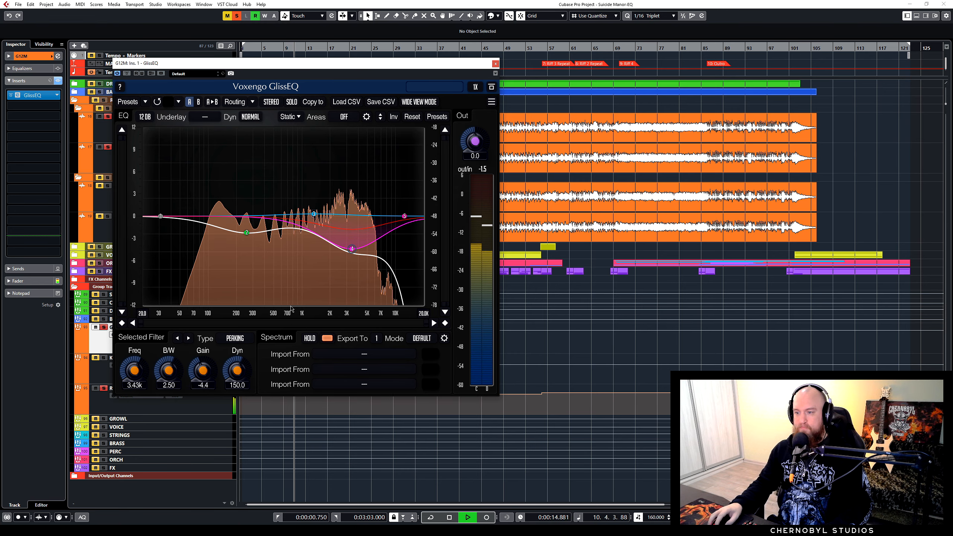
{"action": "double_click", "coordinate": [352, 249]}
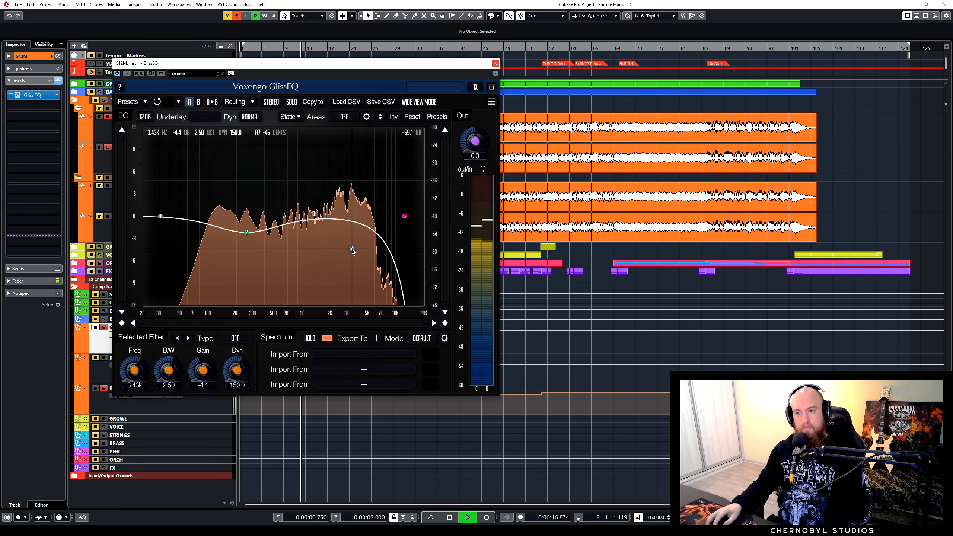
{"action": "double_click", "coordinate": [352, 249]}
Try the peaking band at -7.7 dB during playback and settle it at about 3.46 kHz and -2.1 dB.
{"action": "left_click_drag", "start_coordinate": [352, 250], "coordinate": [353, 273]}
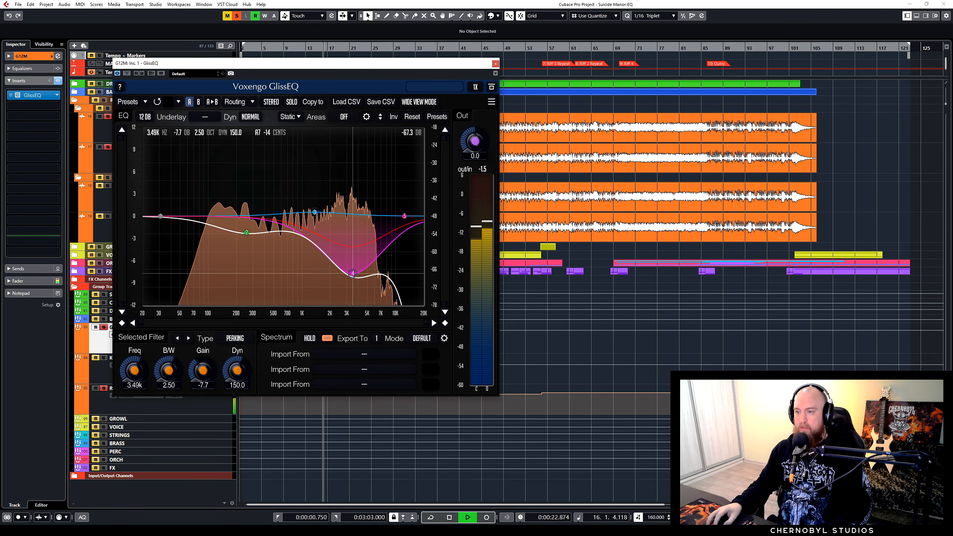
{"action": "left_click_drag", "start_coordinate": [353, 274], "coordinate": [352, 231]}
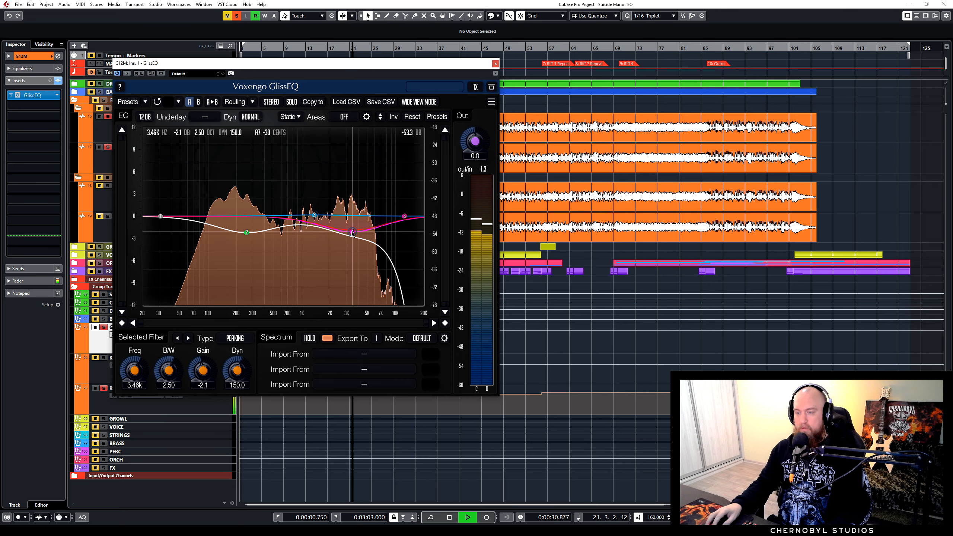
{"action": "key", "text": "space"}
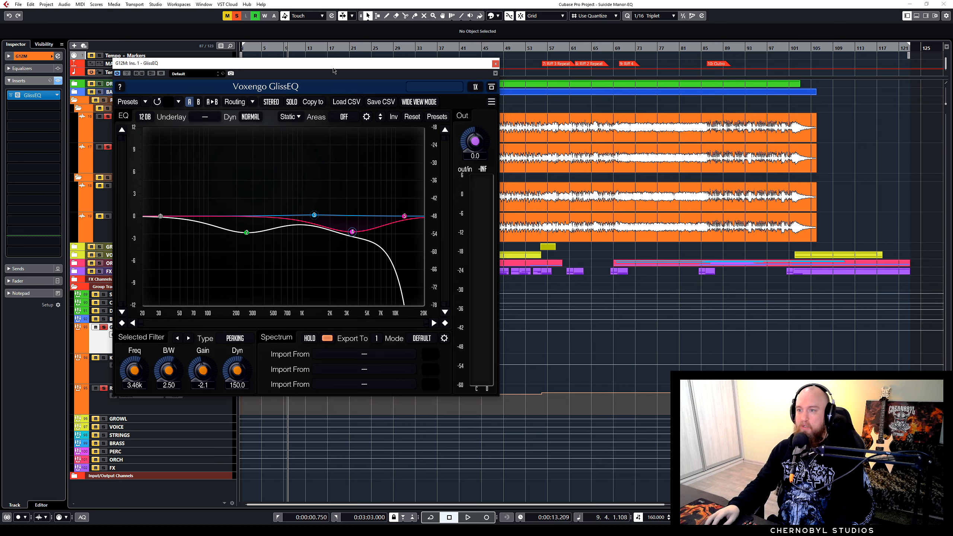
Open the K120S group's GlissEQ and arrange it side by side with the G12M one at the same height.
{"action": "left_click_drag", "start_coordinate": [333, 67], "coordinate": [521, 80]}
{"action": "left_click", "coordinate": [110, 365]}
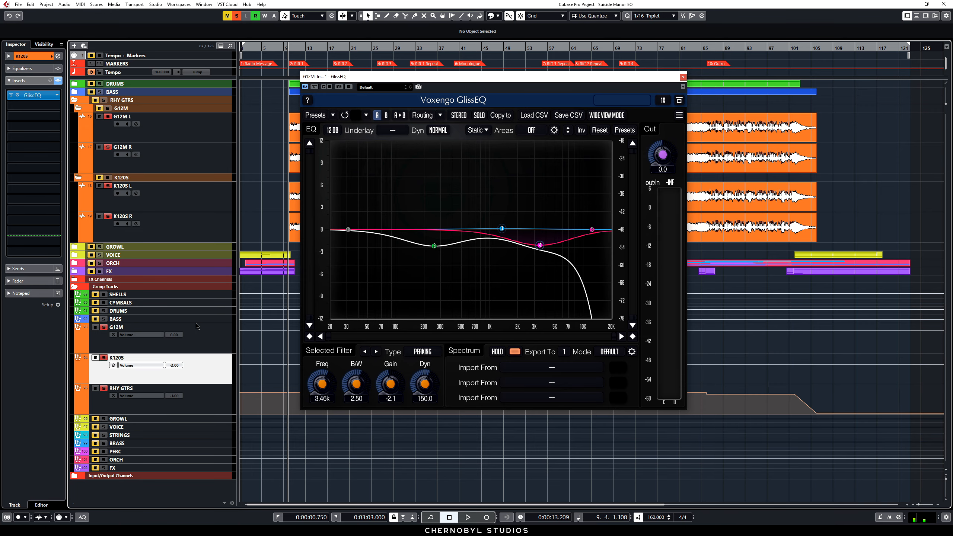
{"action": "left_click", "coordinate": [17, 95]}
{"action": "left_click_drag", "start_coordinate": [436, 78], "coordinate": [164, 68]}
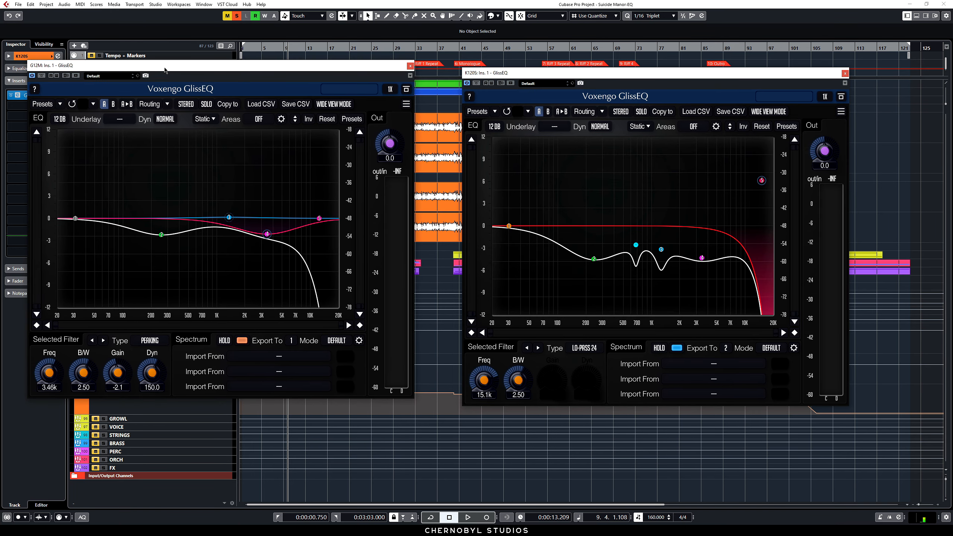
{"action": "left_click_drag", "start_coordinate": [528, 76], "coordinate": [513, 62]}
{"action": "left_click_drag", "start_coordinate": [335, 70], "coordinate": [360, 63]}
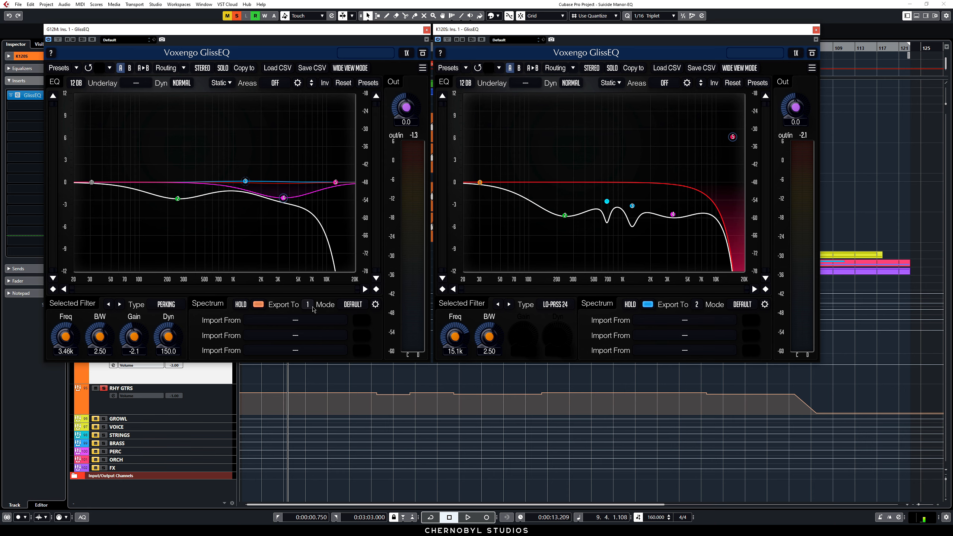
Examine the list of spectrum export slots in the G12M group's GlissEQ and close it without changing the slot.
{"action": "left_click", "coordinate": [308, 304]}
{"action": "left_click_drag", "start_coordinate": [332, 168], "coordinate": [334, 144]}
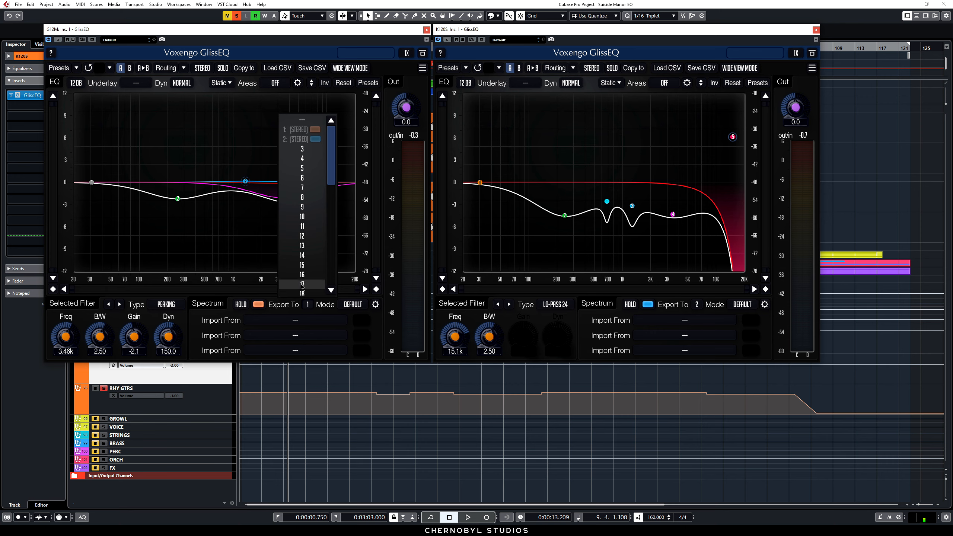
{"action": "left_click", "coordinate": [308, 304]}
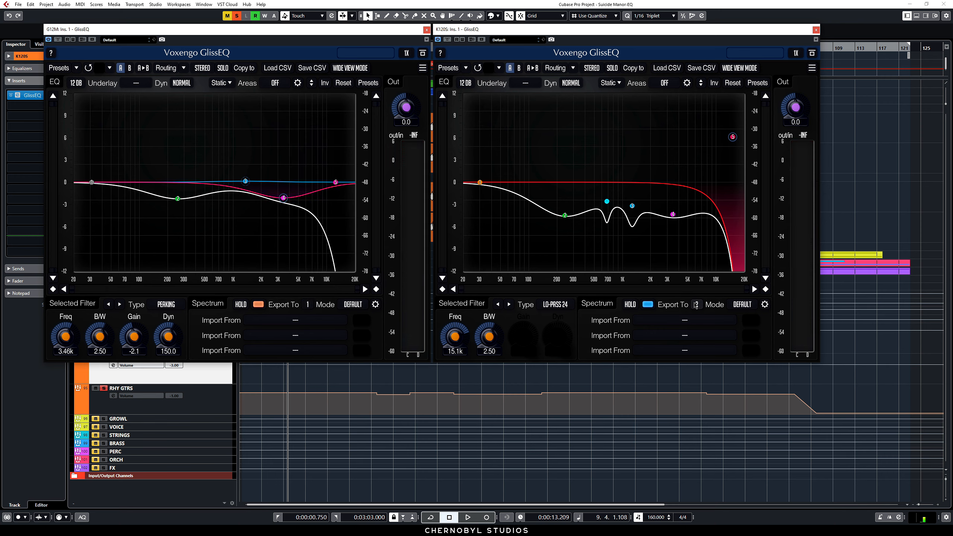
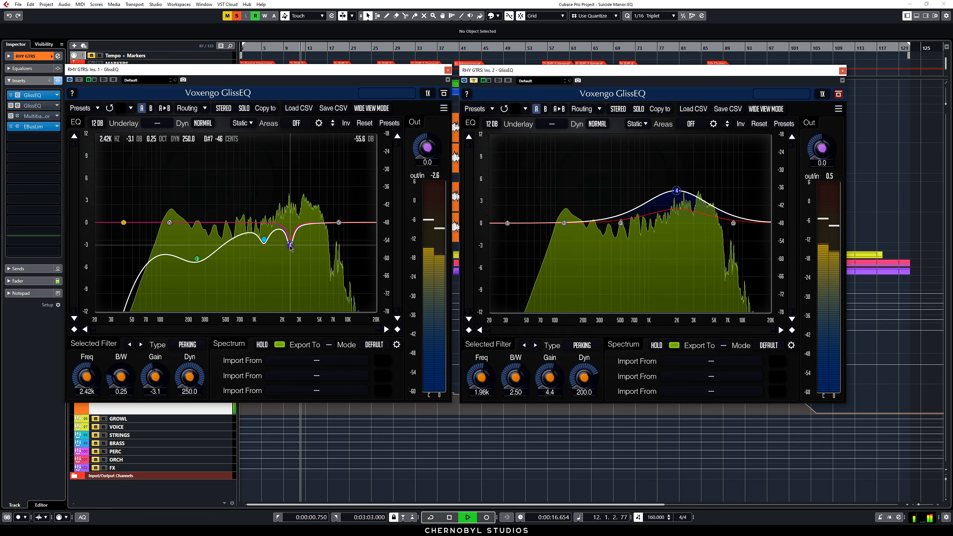
Stop playback and clear the band selection in the second RHY GTRS GlissEQ.
{"action": "key", "text": "space"}
{"action": "double_click", "coordinate": [291, 246]}
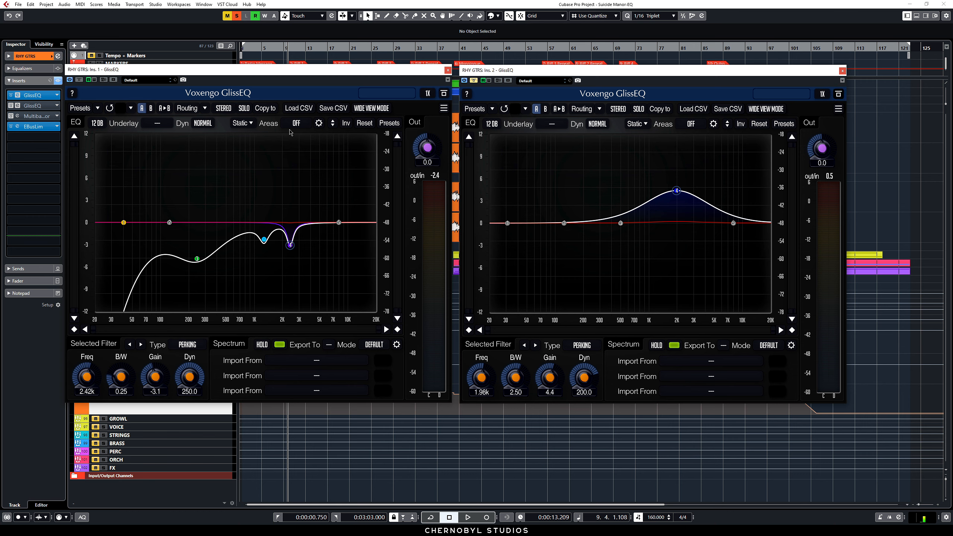
{"action": "left_click_drag", "start_coordinate": [600, 174], "coordinate": [754, 242]}
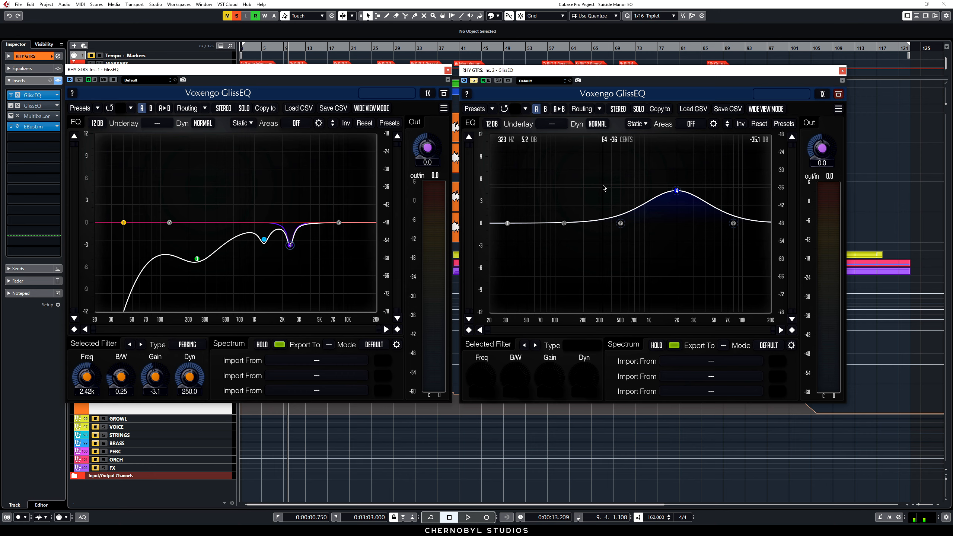
{"action": "left_click_drag", "start_coordinate": [601, 175], "coordinate": [759, 255]}
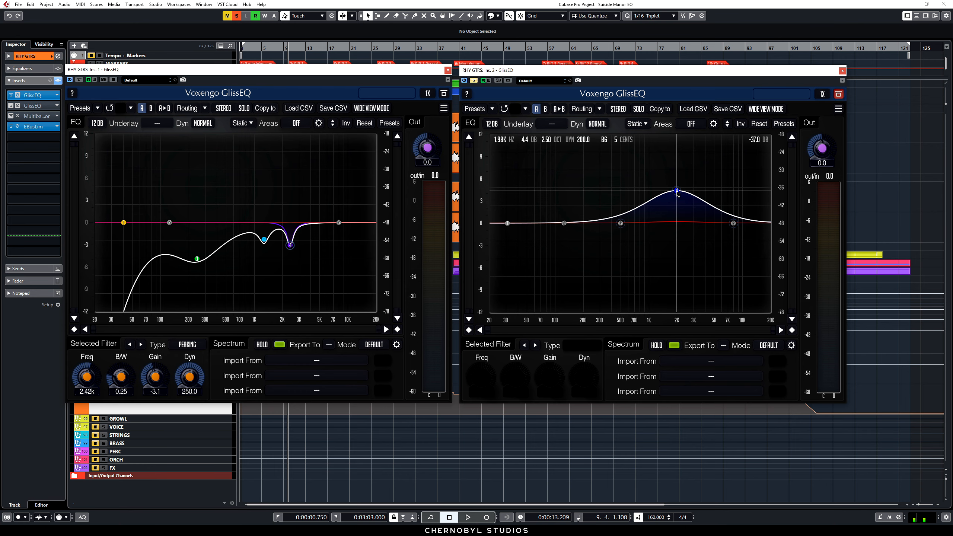
Close the first RHY GTRS GlissEQ, move the second one aside and play the riff with it bypassed.
{"action": "left_click", "coordinate": [448, 71]}
{"action": "left_click_drag", "start_coordinate": [587, 90], "coordinate": [339, 68]}
{"action": "key", "text": "space"}
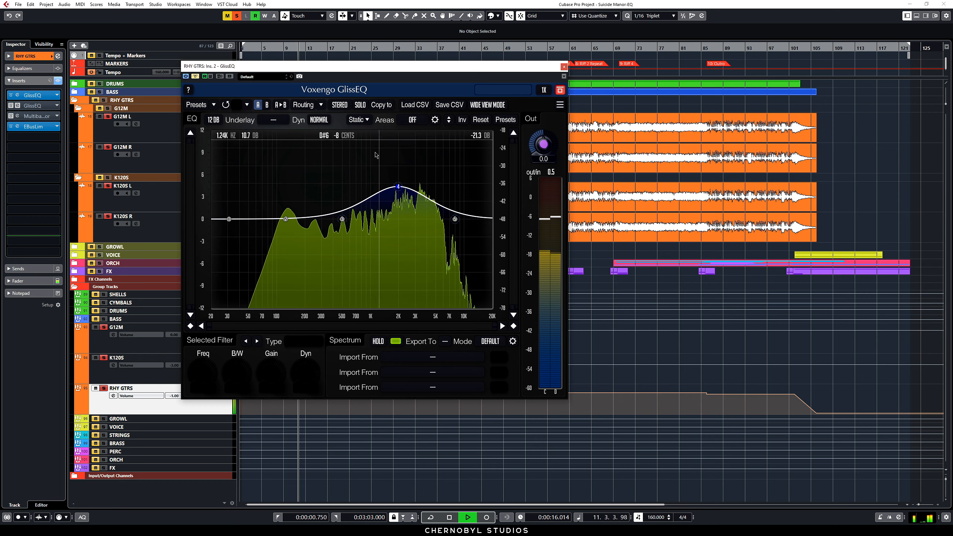
{"action": "key", "text": "space"}
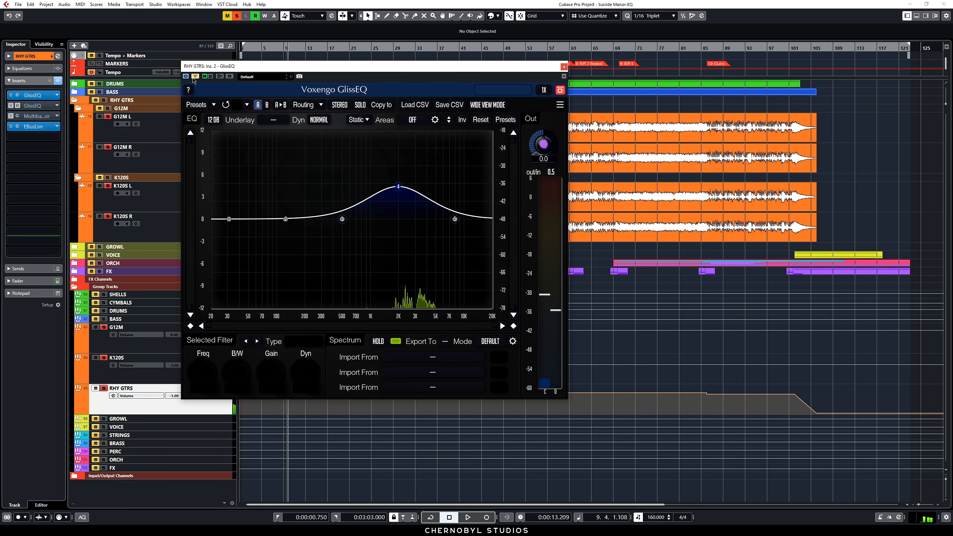
Compare the riff with the second GlissEQ's 1.98 kHz boost active and bypassed, and leave the plugin active.
{"action": "key", "text": "space"}
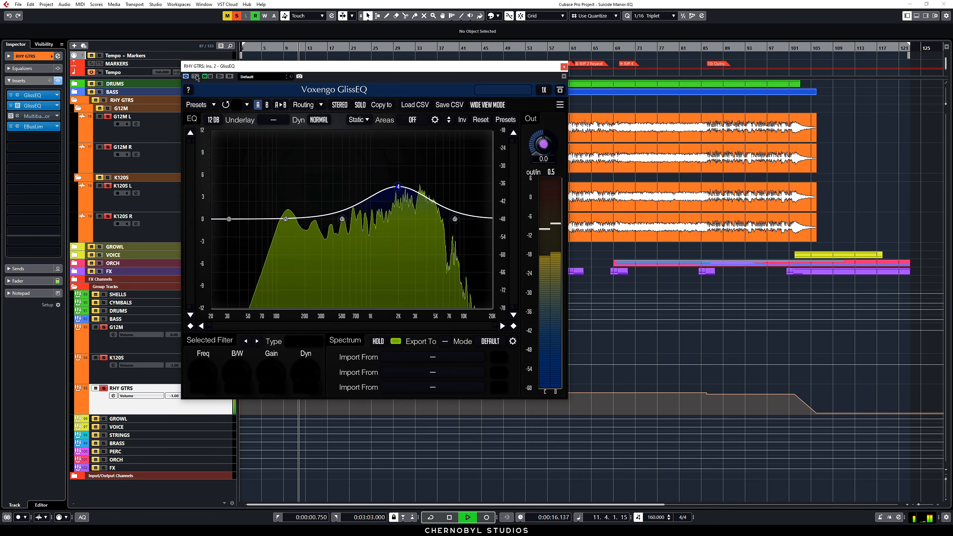
{"action": "left_click", "coordinate": [196, 77]}
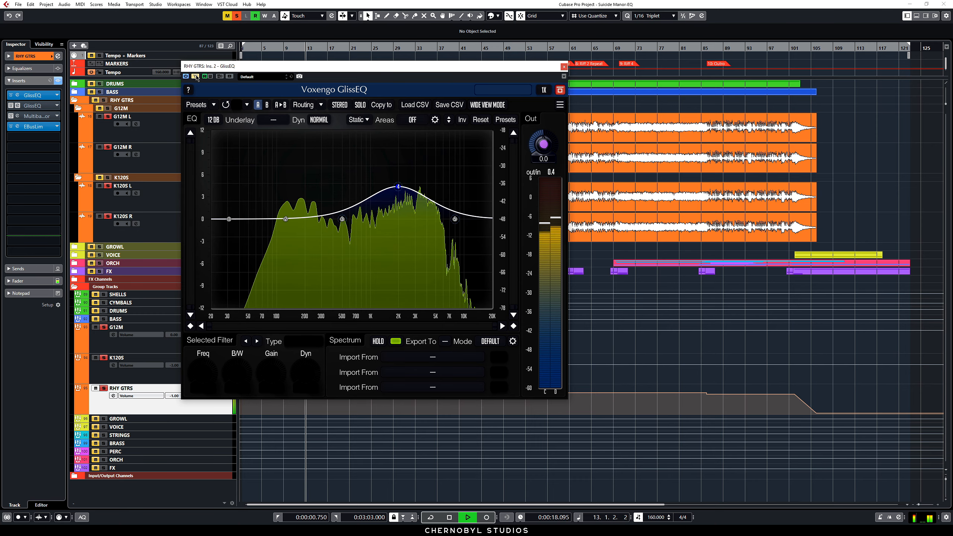
{"action": "left_click", "coordinate": [196, 77]}
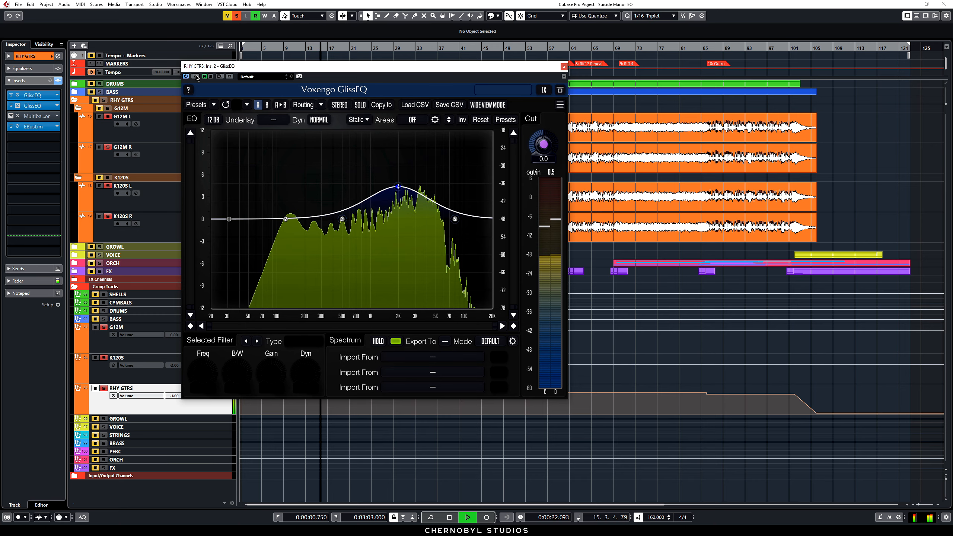
{"action": "left_click", "coordinate": [398, 187]}
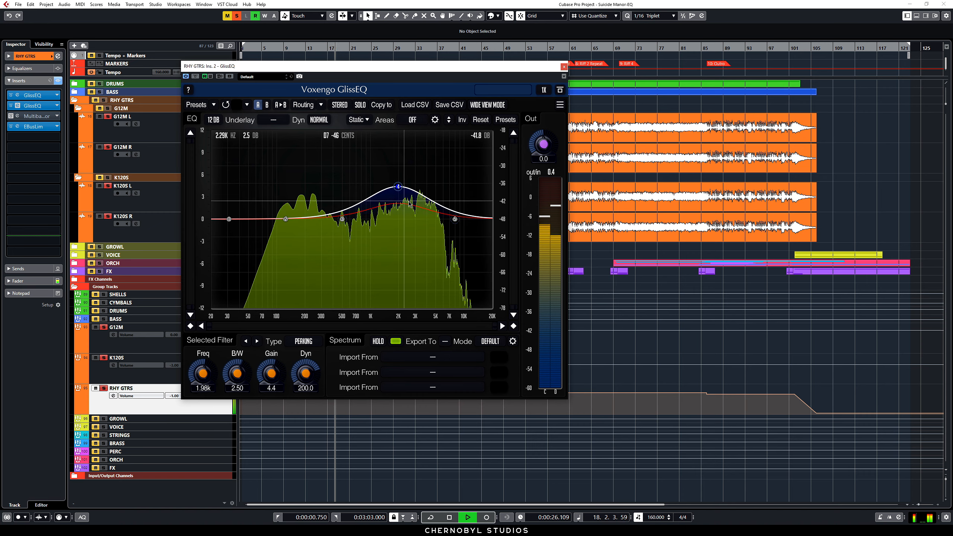
{"action": "left_click", "coordinate": [195, 76]}
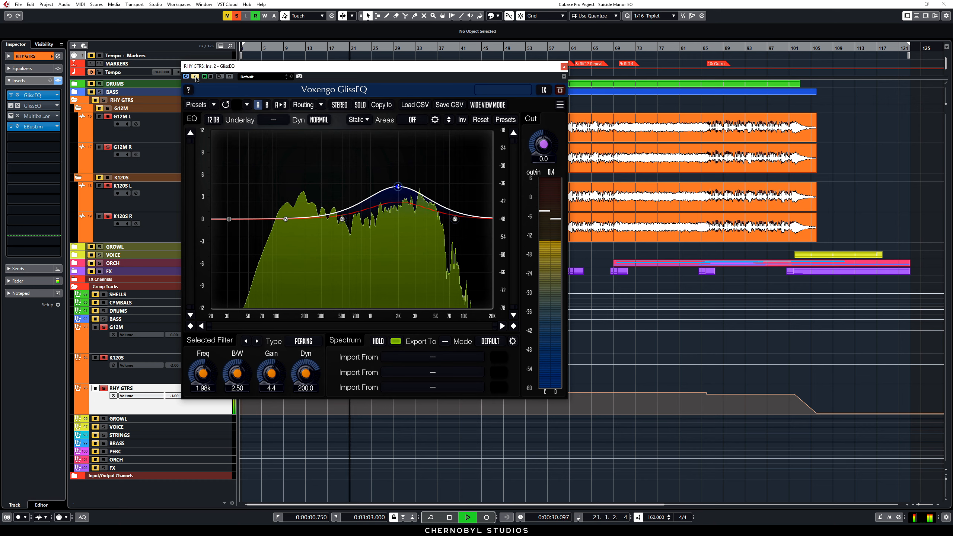
{"action": "left_click", "coordinate": [195, 76]}
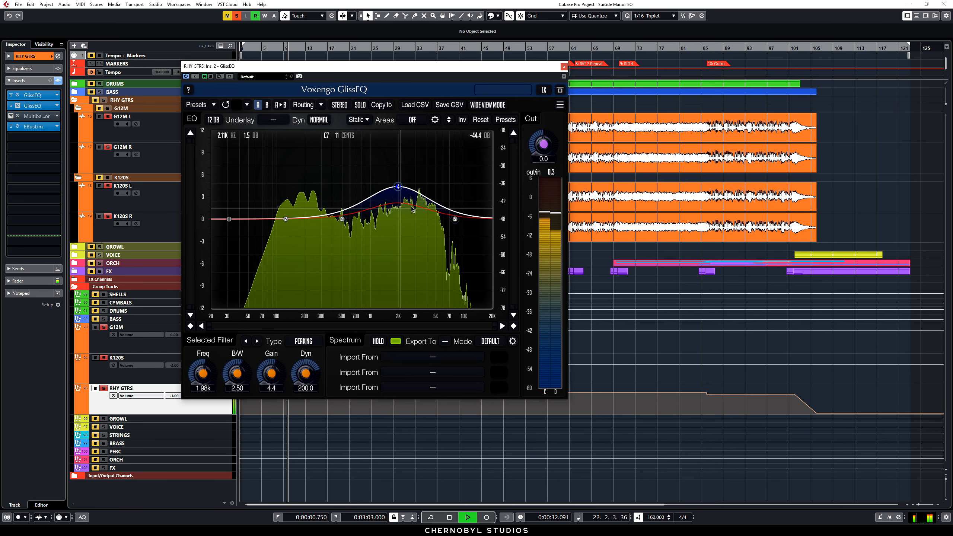
{"action": "key", "text": "space"}
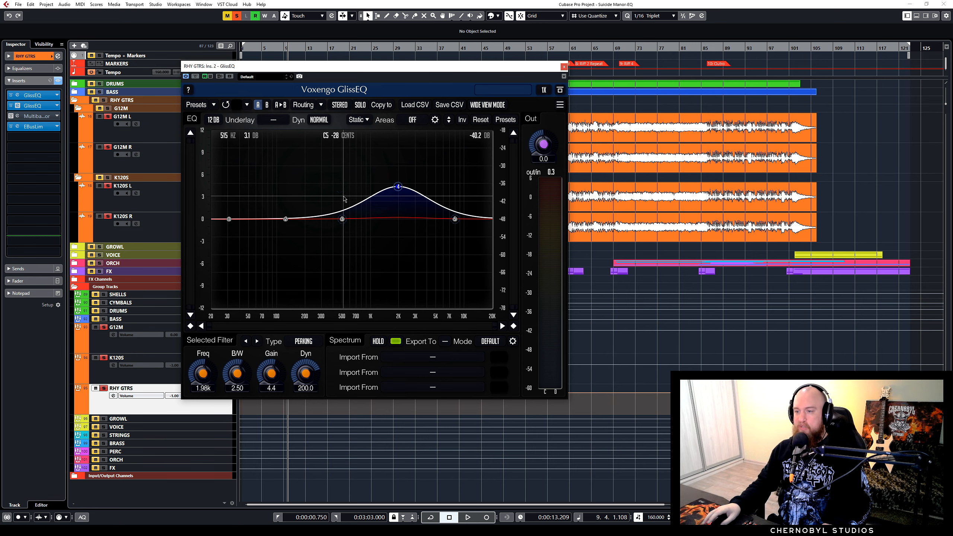
Play the riff again with the 1.98 kHz boost active, stop playback and close the second GlissEQ.
{"action": "key", "text": "space"}
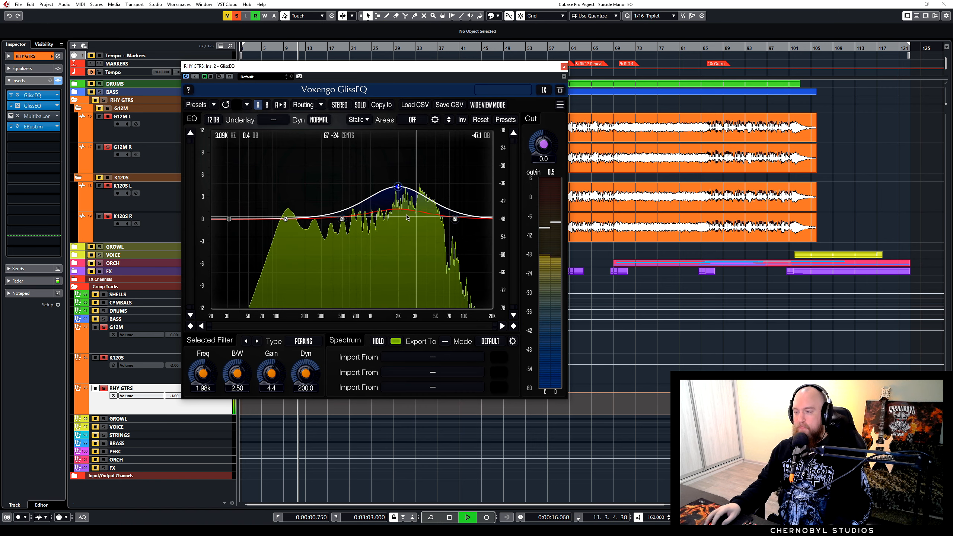
{"action": "key", "text": "space"}
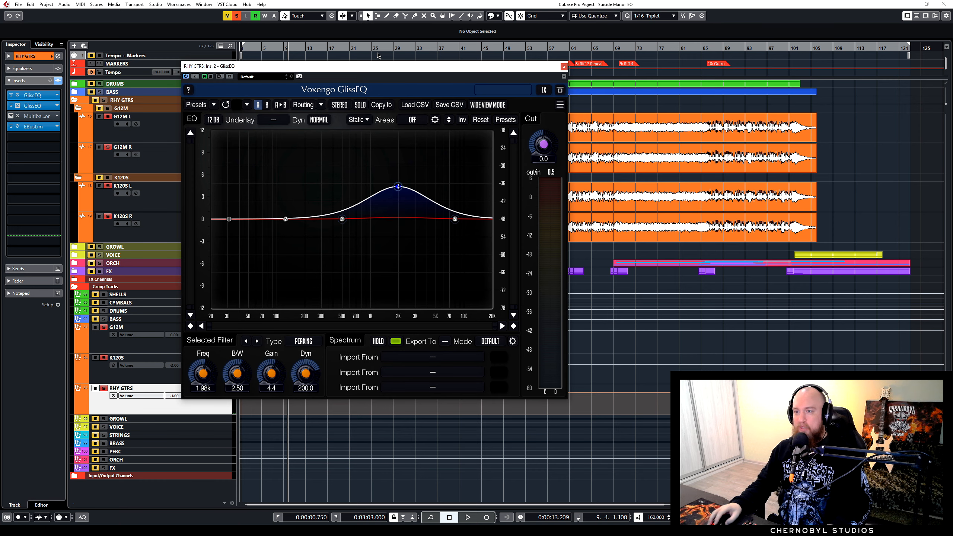
{"action": "left_click", "coordinate": [565, 67]}
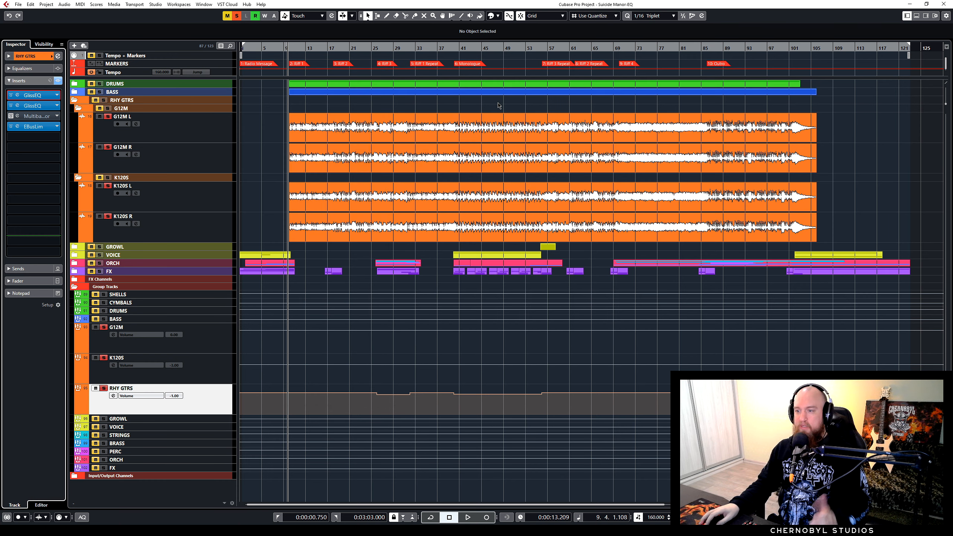
Audition the rhythm guitars briefly from about bar 80.
{"action": "left_click", "coordinate": [678, 284]}
{"action": "key", "text": "space"}
{"action": "key", "text": "space"}
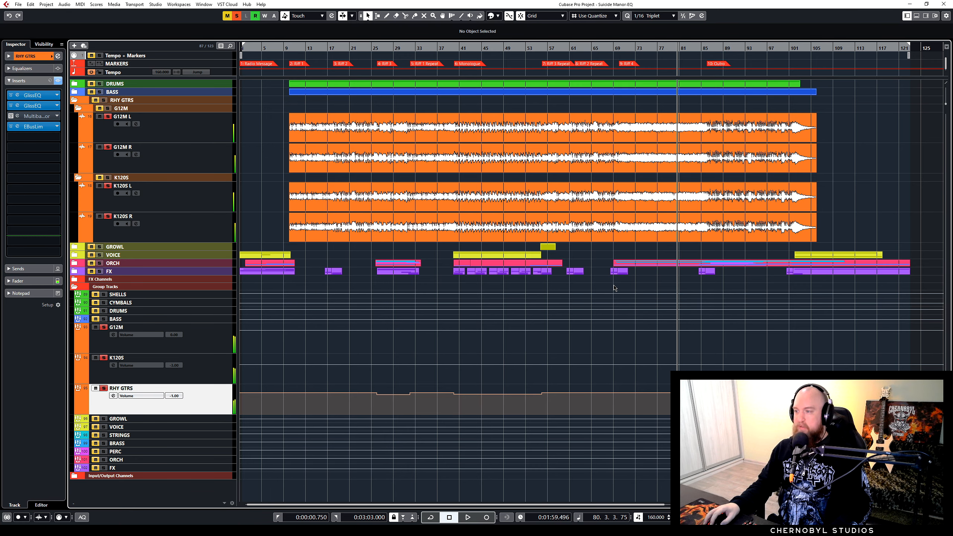
Play the rhythm guitars from bar 69 and compare them with the first RHY GTRS GlissEQ bypassed and active.
{"action": "left_click", "coordinate": [615, 287]}
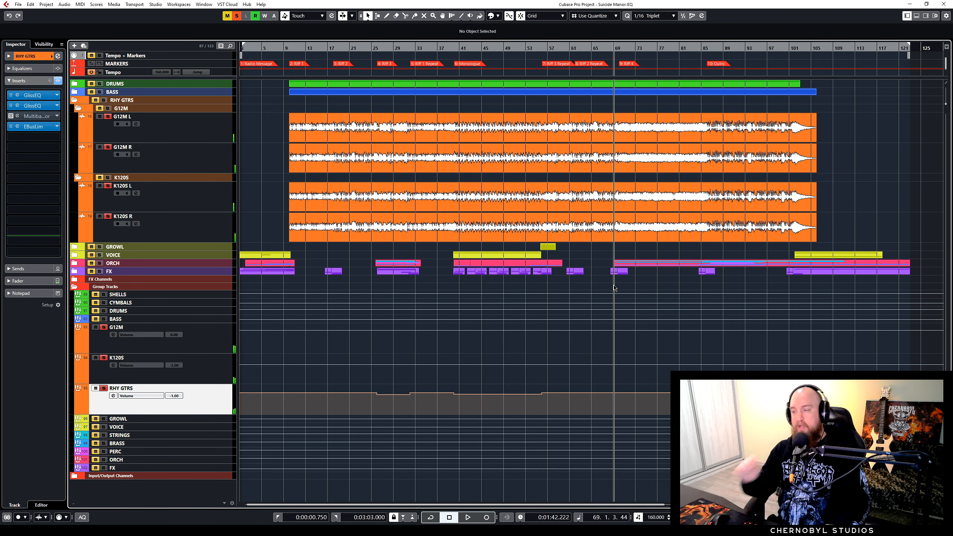
{"action": "key", "text": "h"}
{"action": "key", "text": "h"}
{"action": "key", "text": "h"}
{"action": "key", "text": "h"}
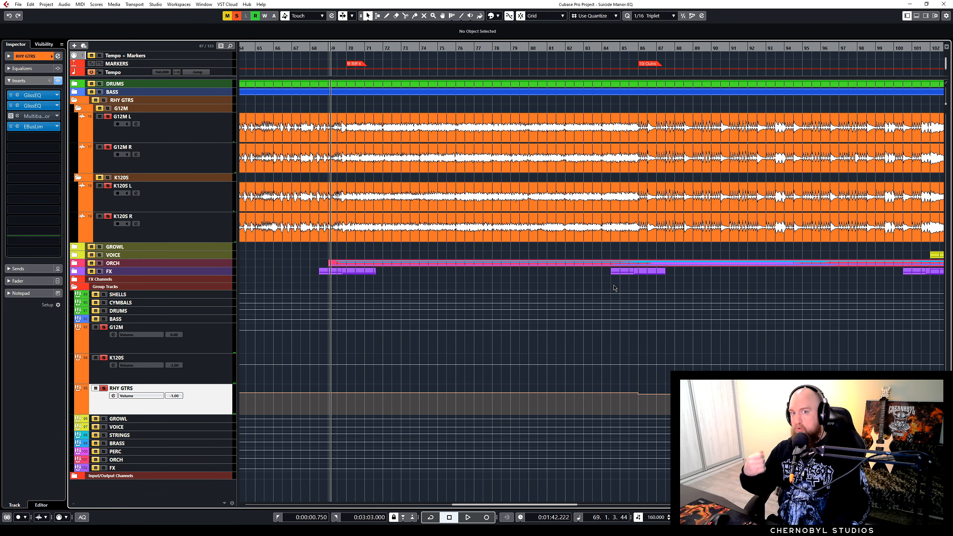
{"action": "key", "text": "space"}
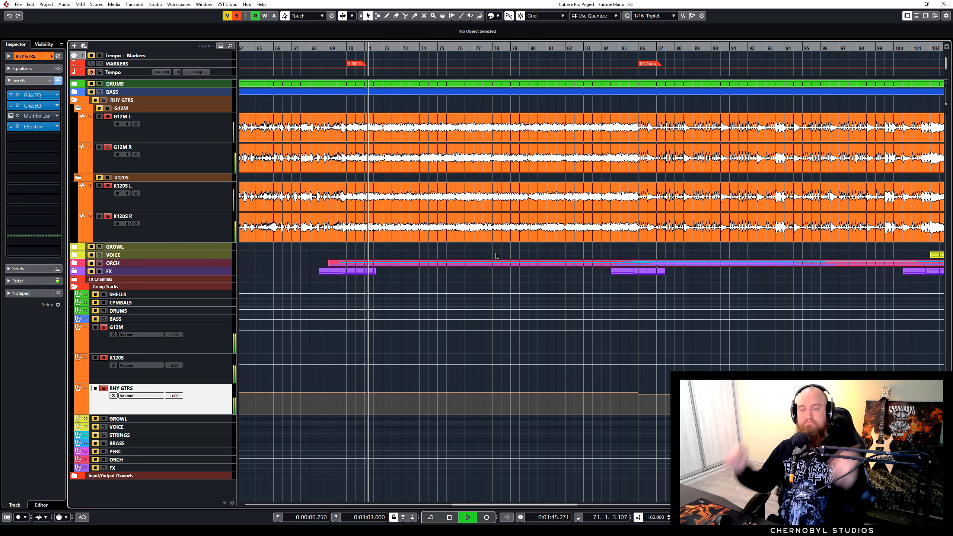
{"action": "left_click", "coordinate": [11, 95]}
{"action": "left_click", "coordinate": [12, 95]}
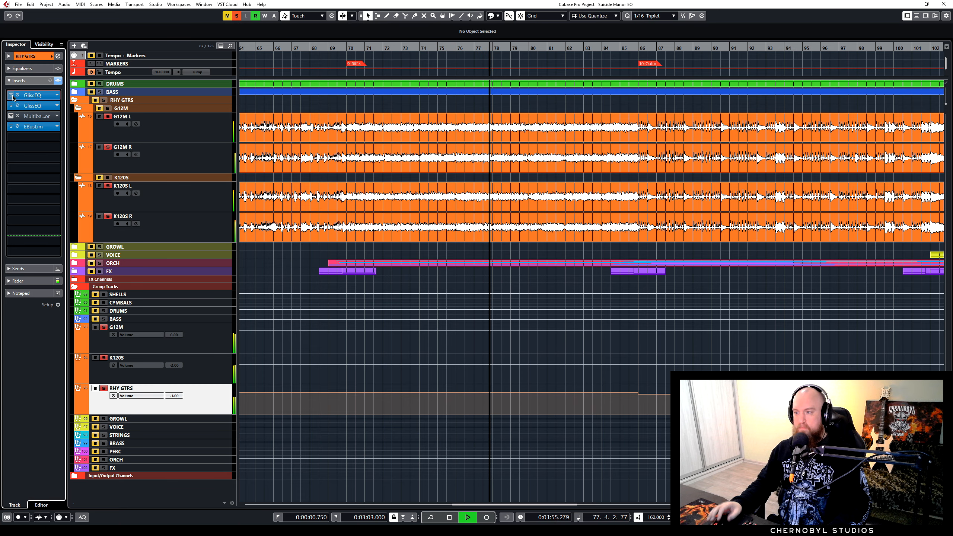
Audition the guitars from bar 85 without multiband compression, and enable and open the RHY GTRS MultibandCompressor.
{"action": "left_click", "coordinate": [630, 280]}
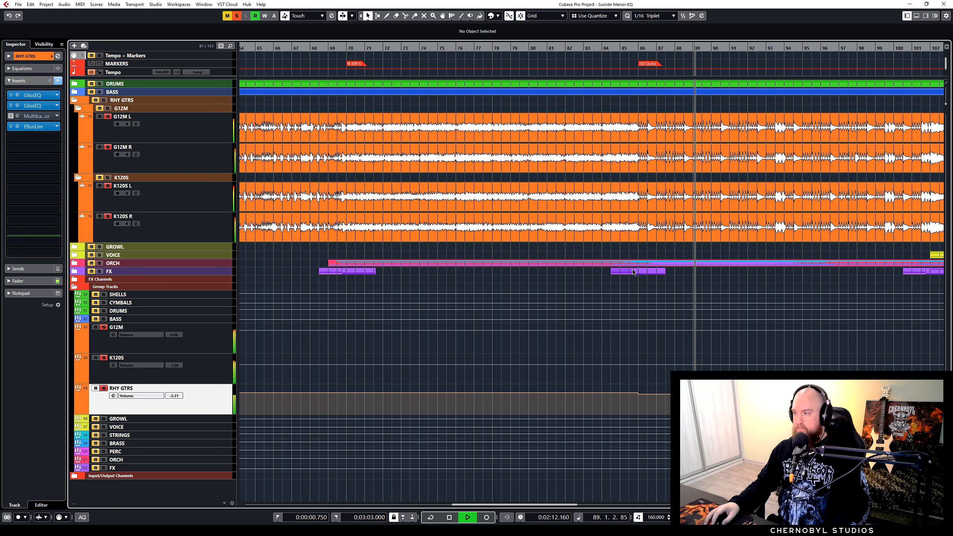
{"action": "key", "text": "space"}
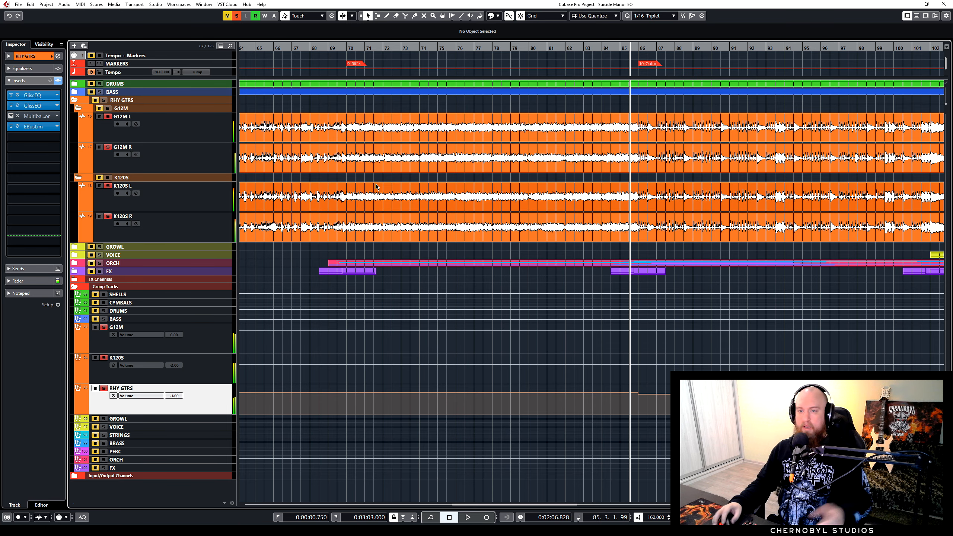
{"action": "left_click", "coordinate": [18, 117]}
{"action": "left_click_drag", "start_coordinate": [309, 110], "coordinate": [218, 144]}
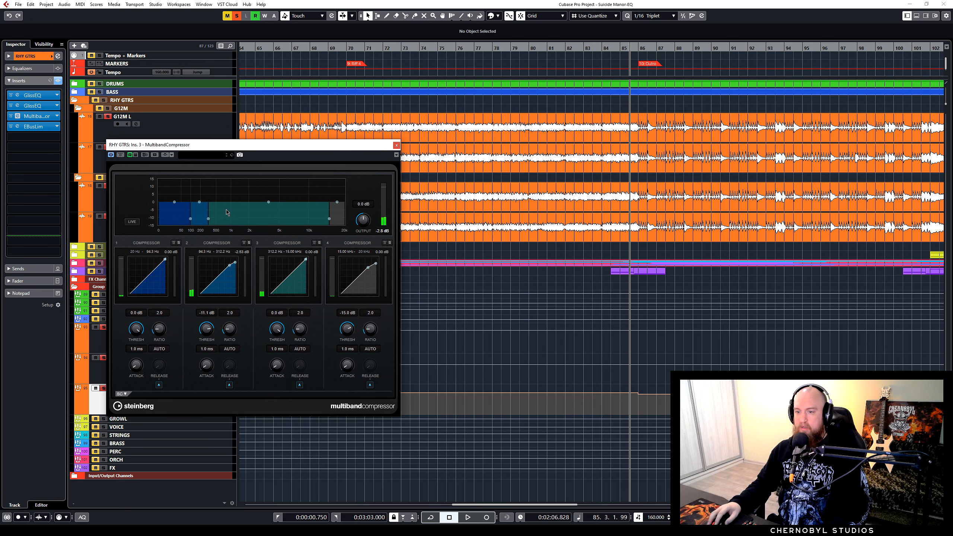
Lower the MultibandCompressor's second band threshold to -14.4 dB during playback, close the plugin and stop playback.
{"action": "key", "text": "space"}
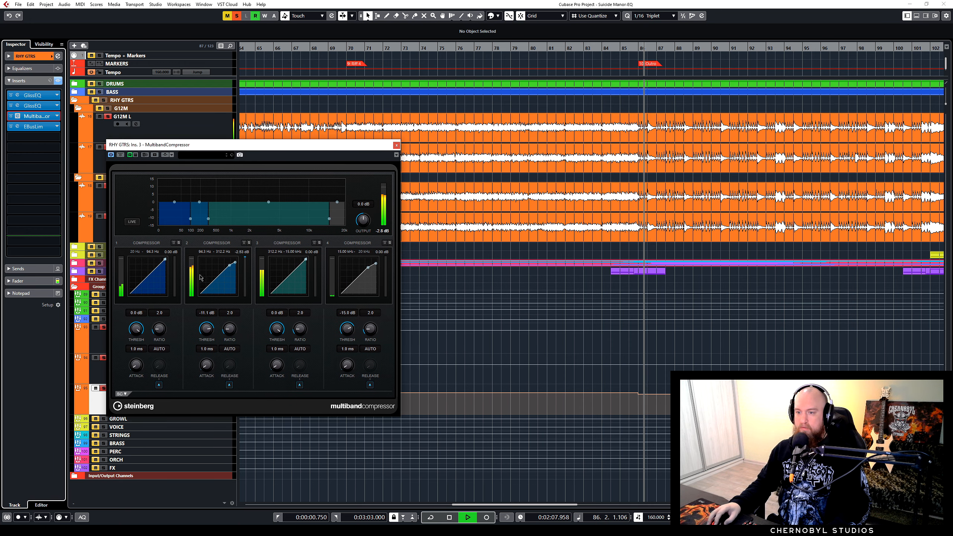
{"action": "left_click_drag", "start_coordinate": [208, 328], "coordinate": [209, 334]}
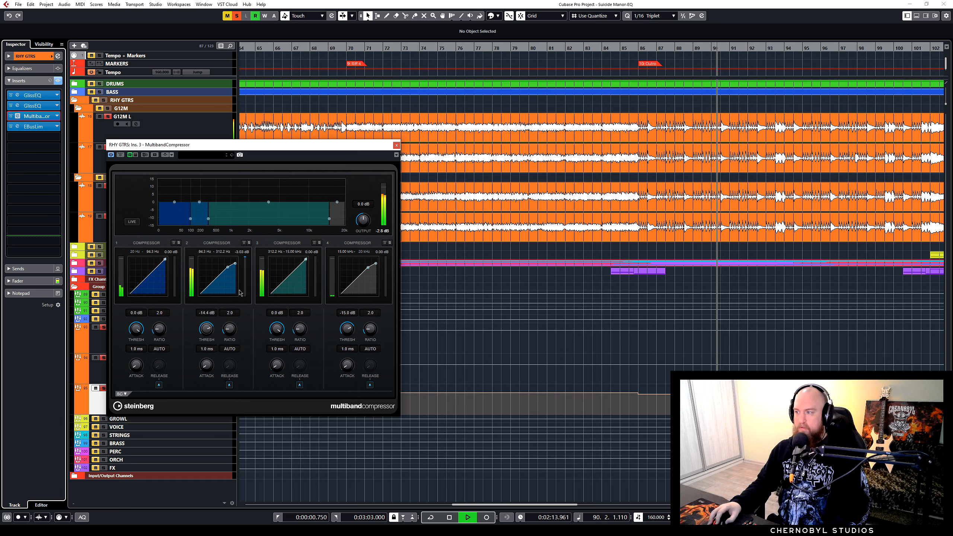
{"action": "left_click", "coordinate": [396, 145]}
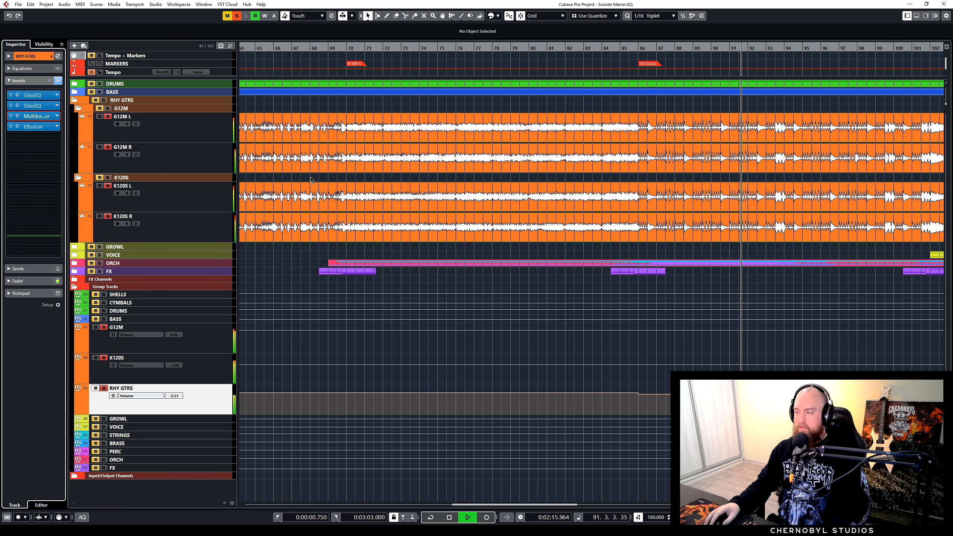
{"action": "key", "text": "space"}
Open the EBusLim limiter on RHY GTRS, examine its threshold and output settings, and close it.
{"action": "left_click", "coordinate": [17, 126]}
{"action": "left_click_drag", "start_coordinate": [159, 87], "coordinate": [199, 66]}
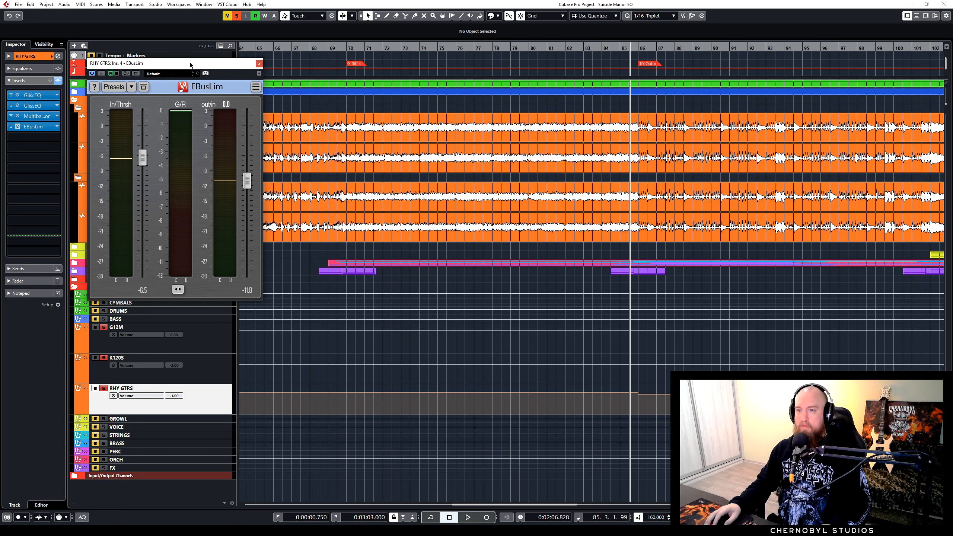
{"action": "left_click", "coordinate": [259, 64]}
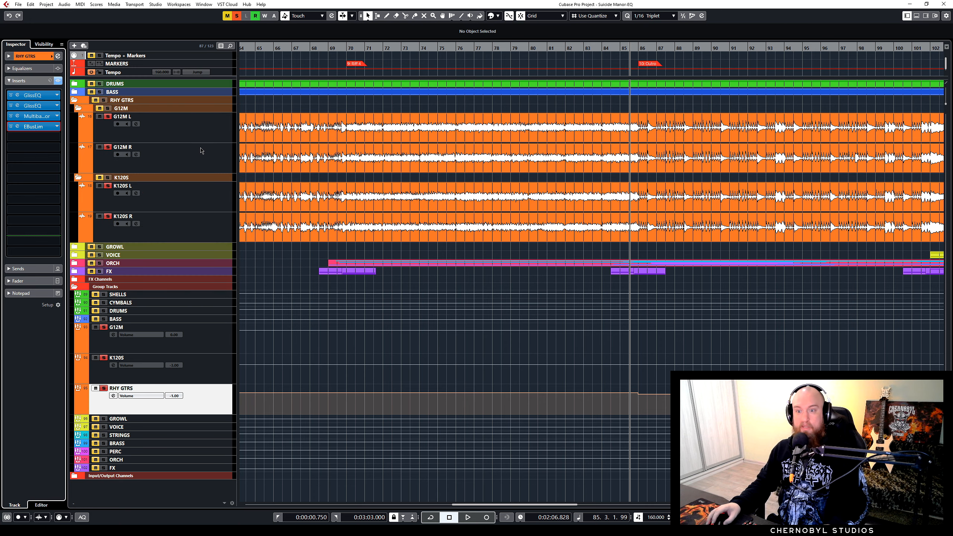
Show the whole project and select the G12M L and K120S L tracks in turn to examine their insert effects.
{"action": "key", "text": "shift+f"}
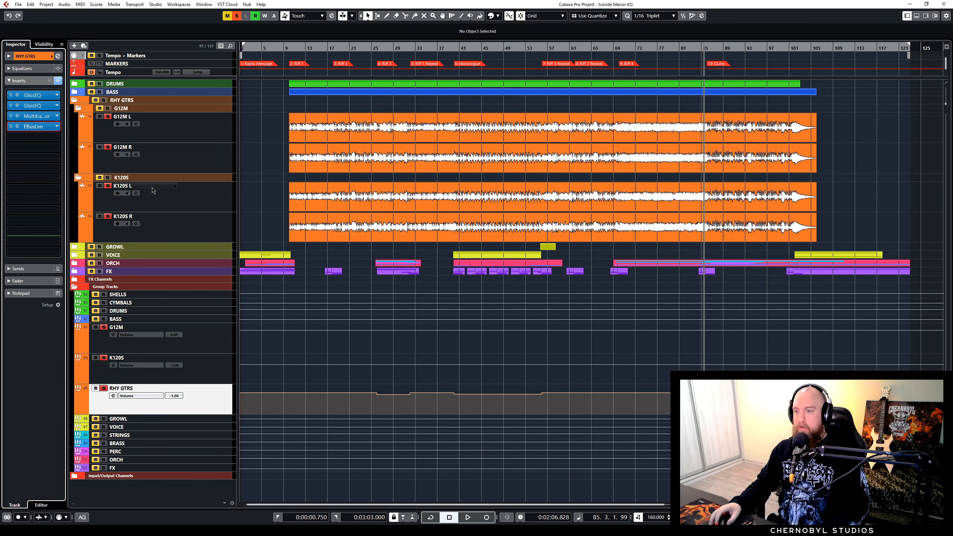
{"action": "left_click", "coordinate": [194, 129]}
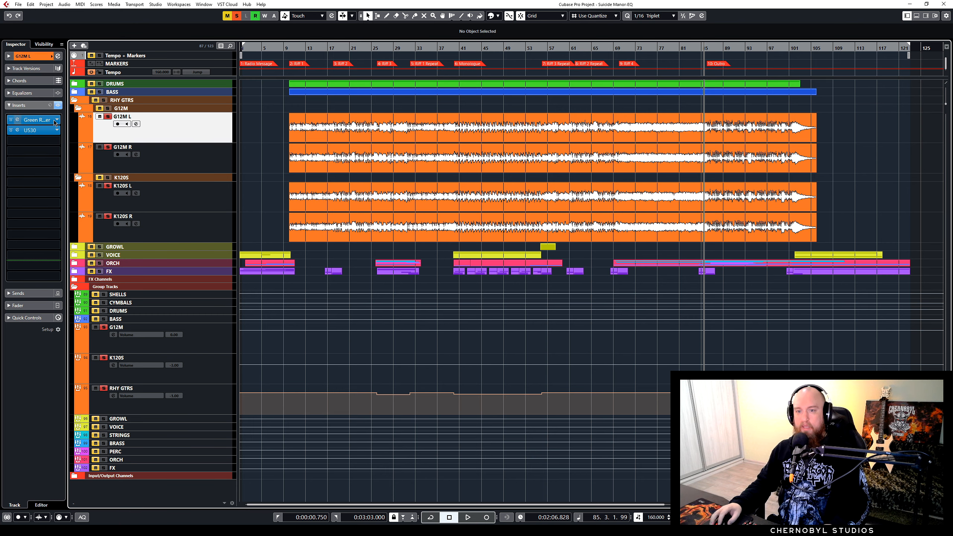
{"action": "left_click", "coordinate": [206, 198]}
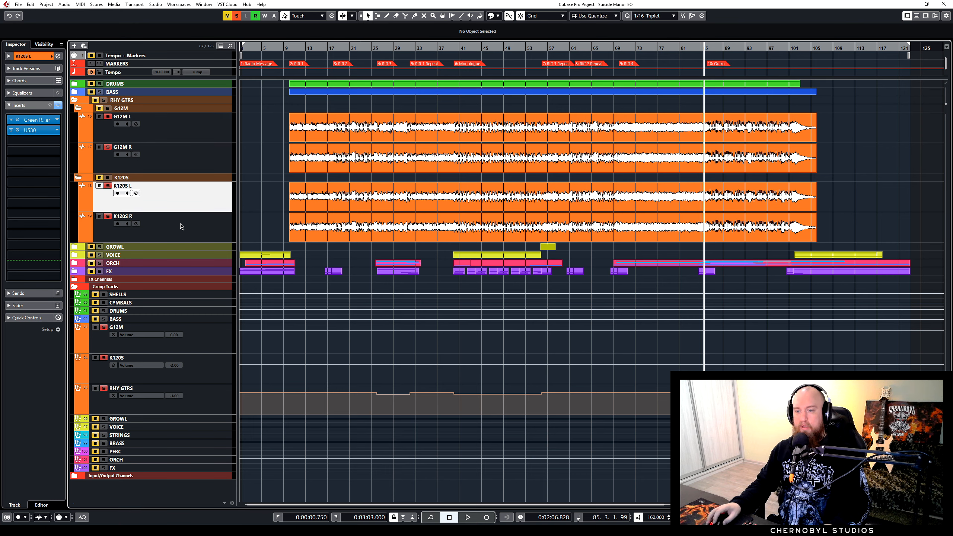
Open the G12M group's GlissEQ and move its window clear of the inspector.
{"action": "left_click", "coordinate": [209, 336]}
{"action": "left_click", "coordinate": [40, 97]}
{"action": "left_click_drag", "start_coordinate": [233, 31], "coordinate": [388, 54]}
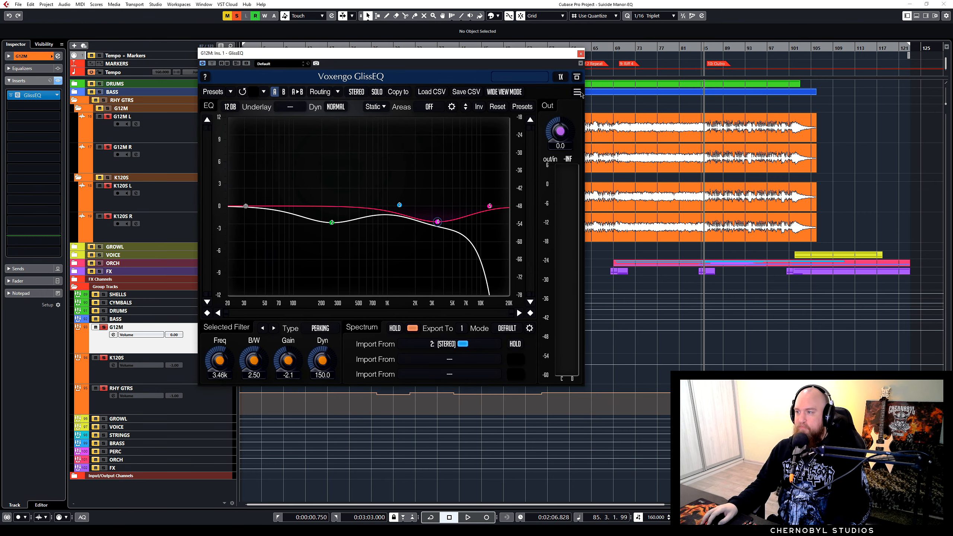
View GlissEQ's information and oversampling settings on G12M, close them and reposition the plugin window.
{"action": "left_click", "coordinate": [578, 92]}
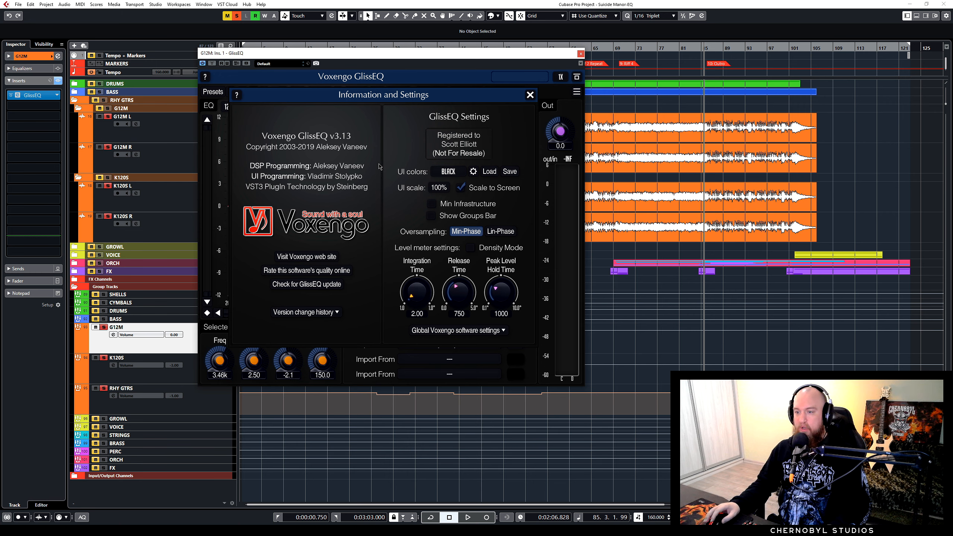
{"action": "left_click", "coordinate": [529, 95]}
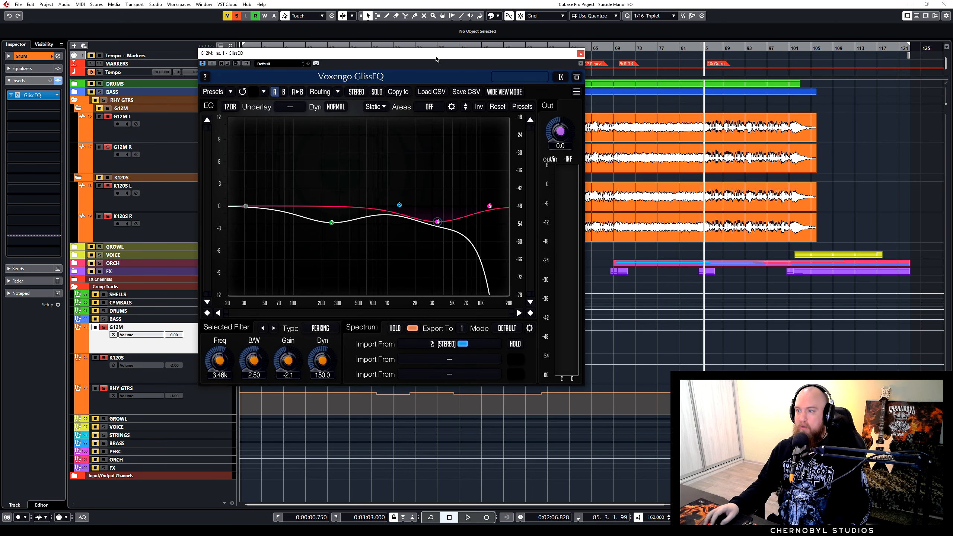
{"action": "left_click_drag", "start_coordinate": [437, 58], "coordinate": [424, 63]}
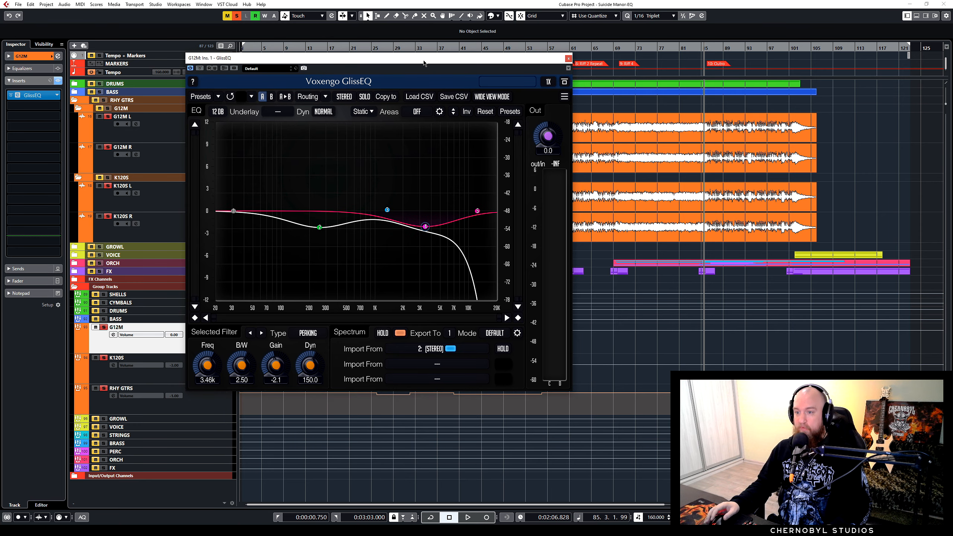
Play the full mix, open the EBusLim limiter on the RHY GTRS group and set its output to -9.4 dB.
{"action": "key", "text": "space"}
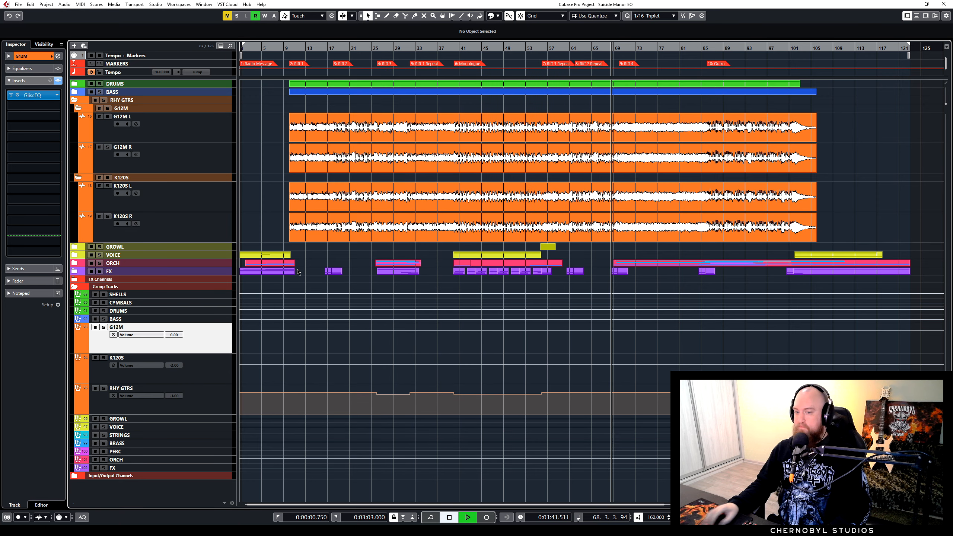
{"action": "left_click", "coordinate": [216, 408]}
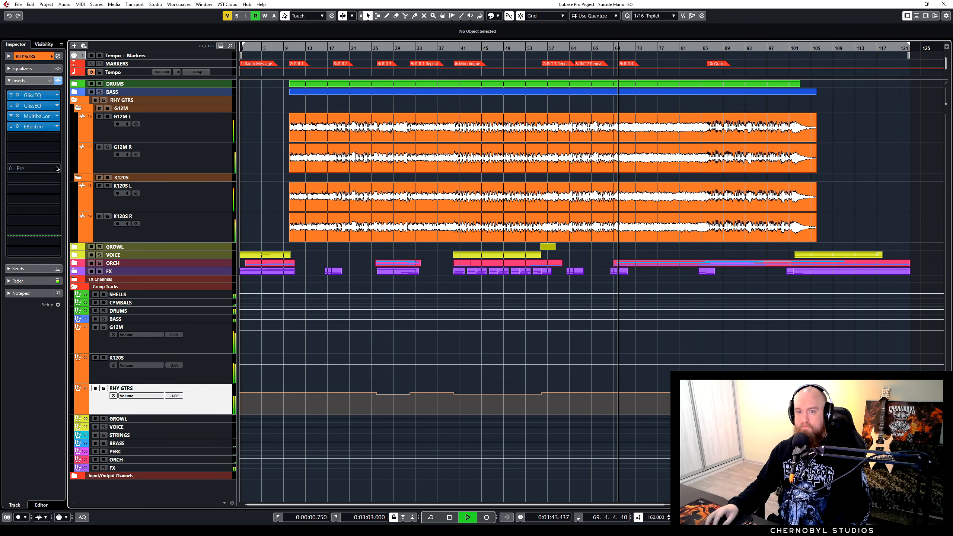
{"action": "left_click", "coordinate": [33, 126]}
{"action": "left_click_drag", "start_coordinate": [248, 193], "coordinate": [248, 173]}
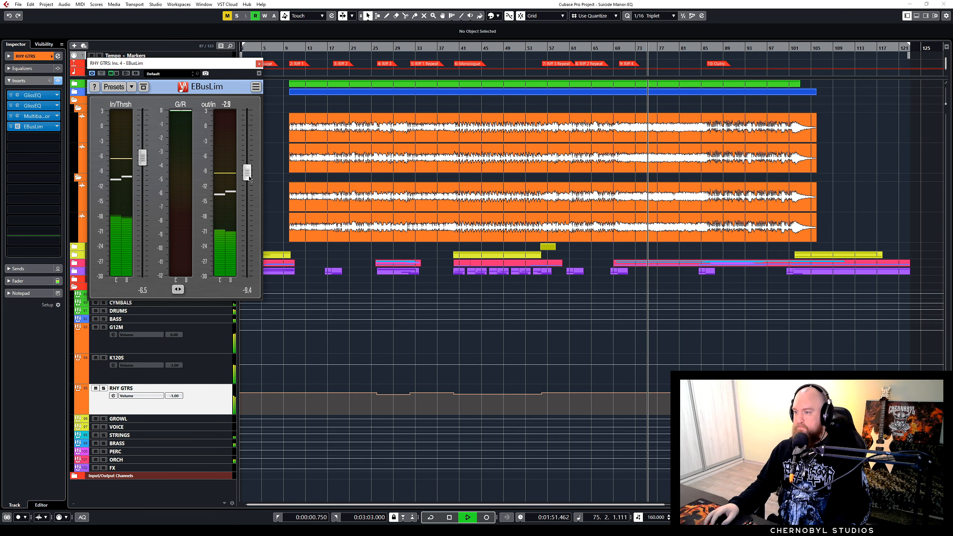
Raise the EBusLim output to -8.8 dB while the mix plays, close the limiter and stop playback.
{"action": "left_click_drag", "start_coordinate": [166, 87], "coordinate": [293, 84]}
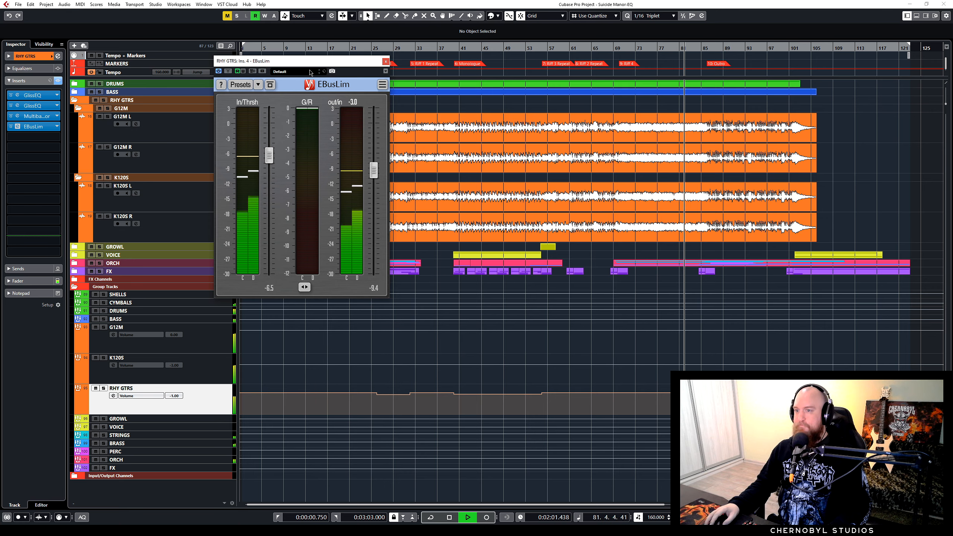
{"action": "left_click_drag", "start_coordinate": [311, 63], "coordinate": [296, 73]}
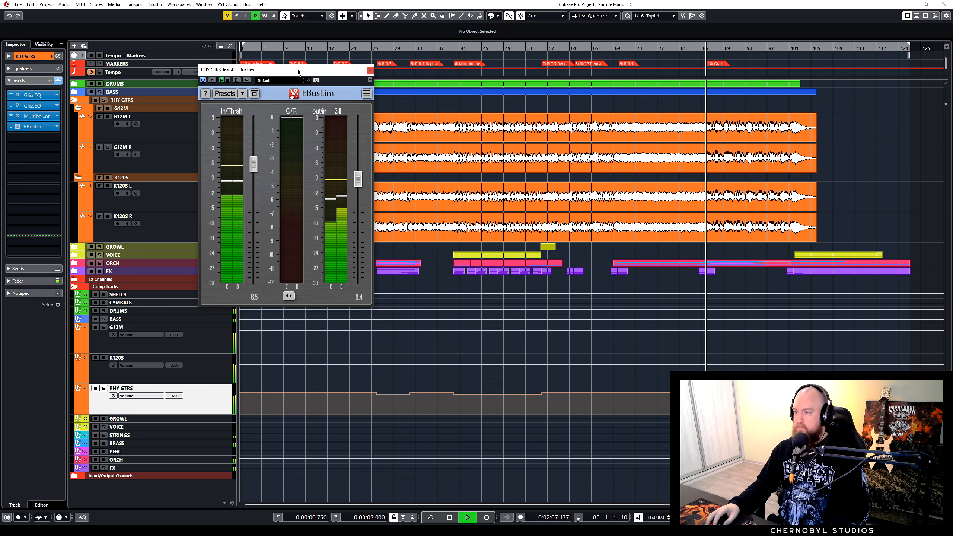
{"action": "left_click_drag", "start_coordinate": [298, 72], "coordinate": [253, 68]}
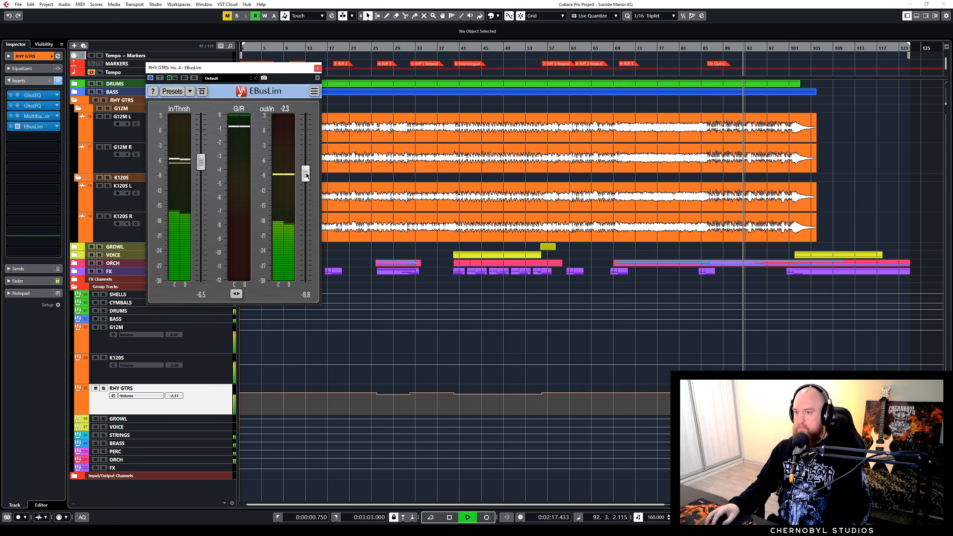
{"action": "left_click", "coordinate": [318, 69]}
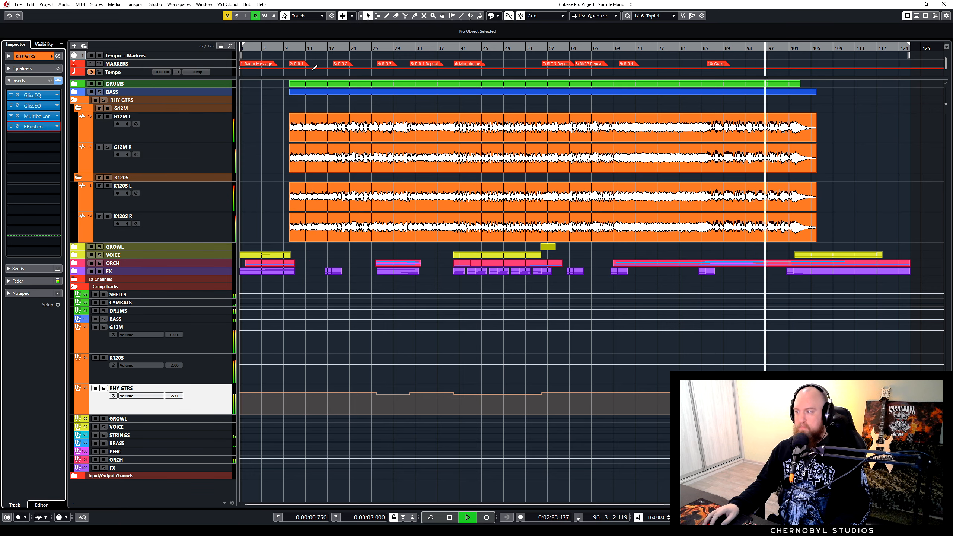
{"action": "key", "text": "space"}
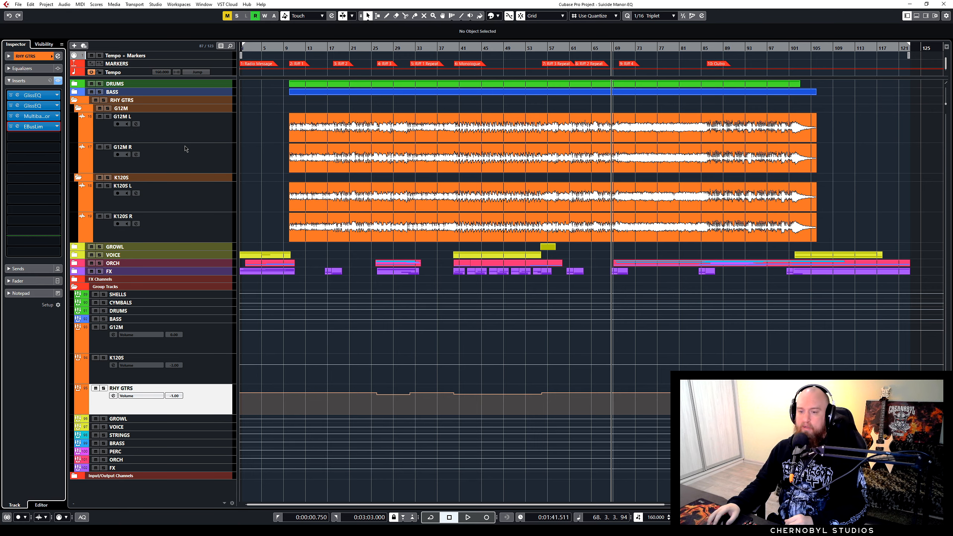
Open the first GlissEQ on RHY GTRS, examine its EQ curve and close it.
{"action": "left_click", "coordinate": [32, 95]}
{"action": "left_click_drag", "start_coordinate": [296, 71], "coordinate": [318, 53]}
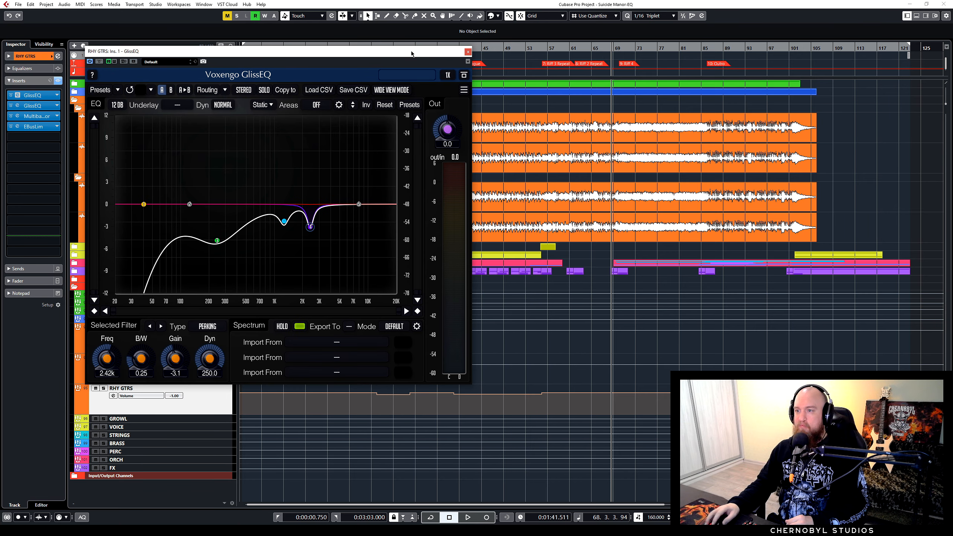
{"action": "left_click", "coordinate": [468, 52]}
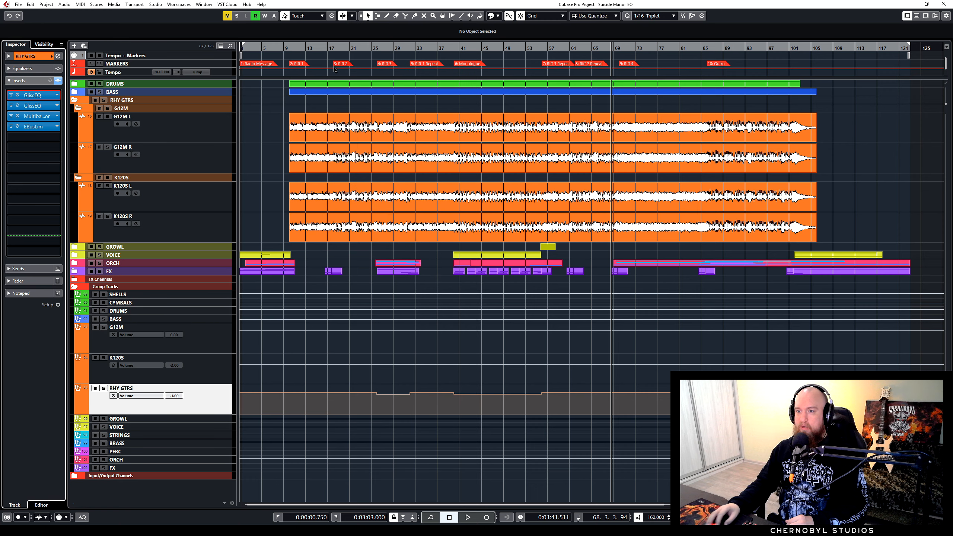